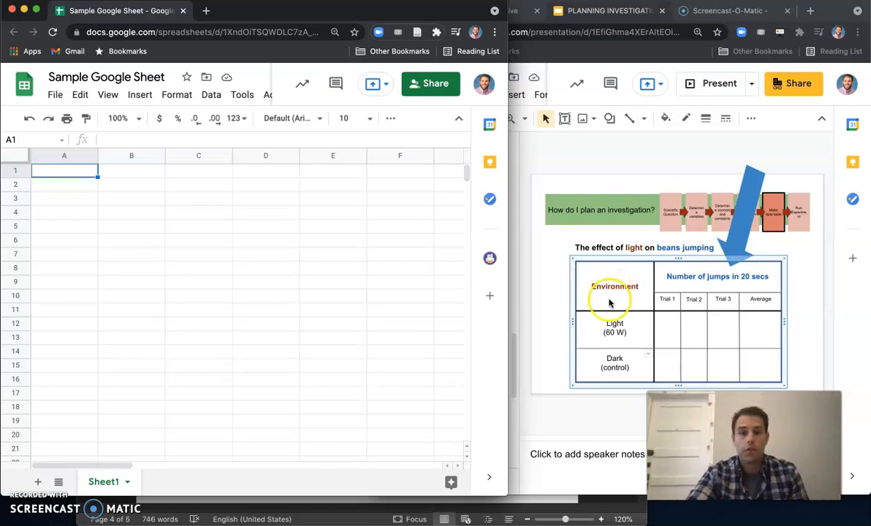
pyautogui.click(57, 183)
pyautogui.click(553, 322)
pyautogui.click(214, 291)
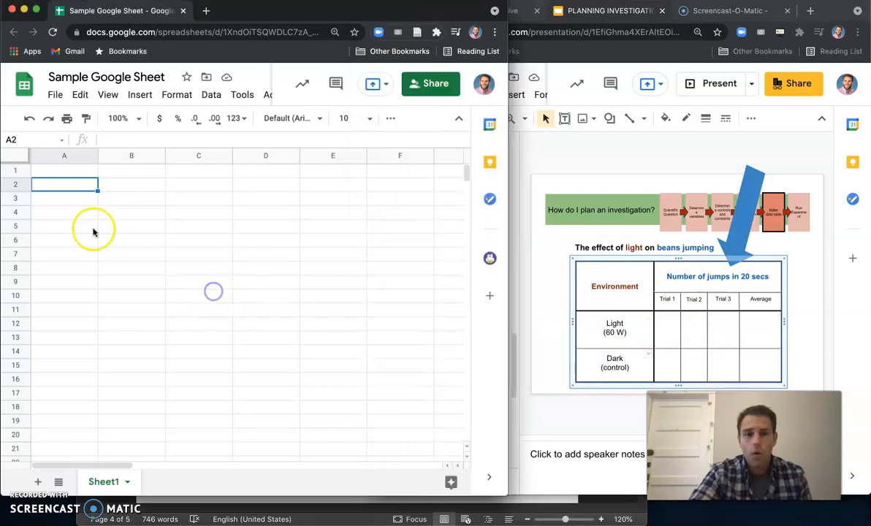
pyautogui.doubleClick(49, 176)
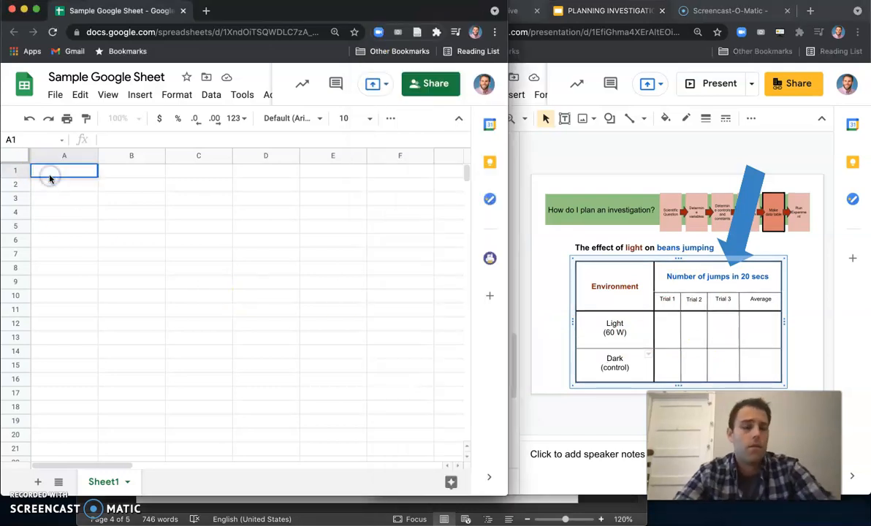
pyautogui.click(53, 188)
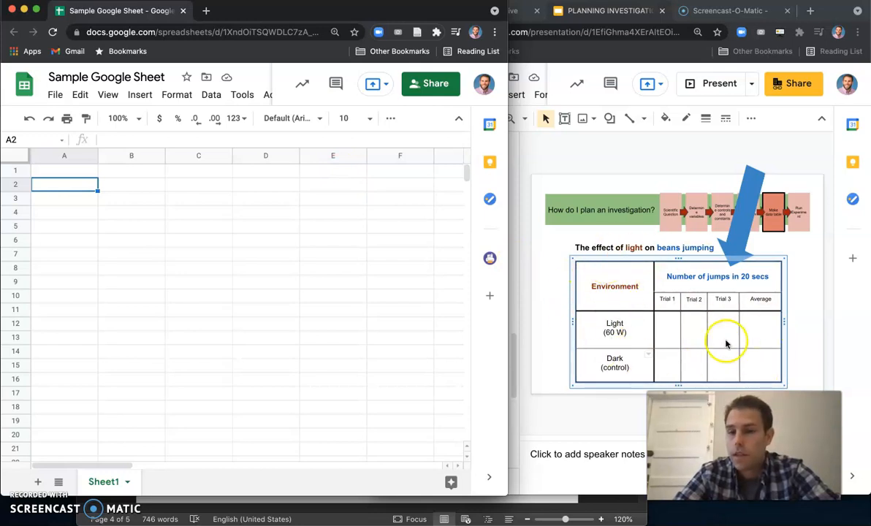
# - Enter the heading Title in cell A1
pyautogui.click(111, 201)
pyautogui.click(63, 172)
pyautogui.write('Tit')
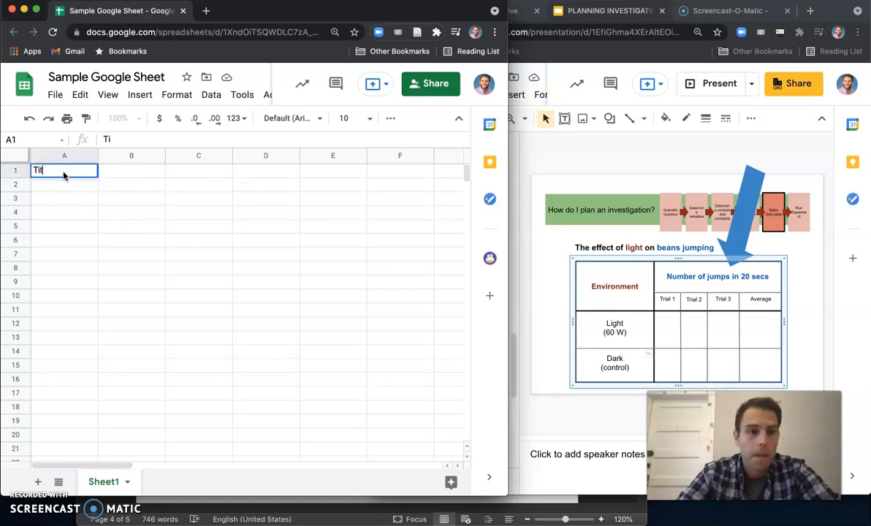
pyautogui.write('le')
pyautogui.click(76, 187)
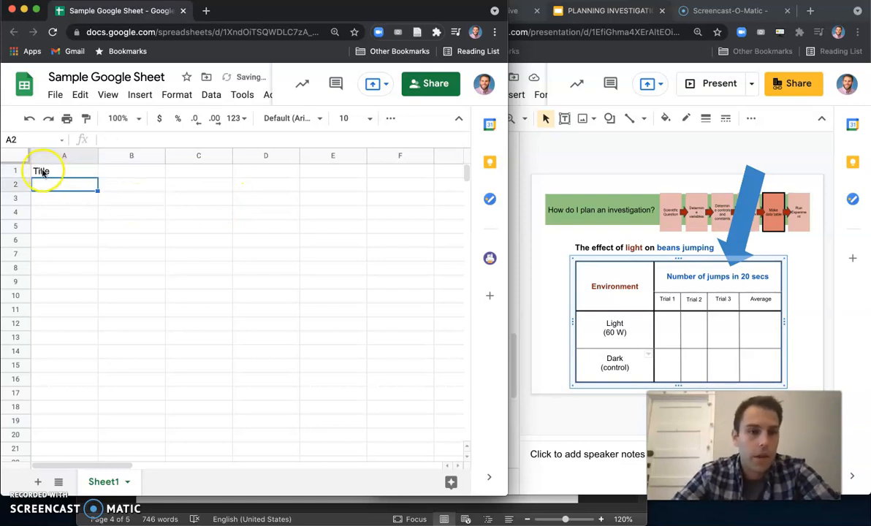
pyautogui.click(57, 171)
pyautogui.moveTo(57, 170); pyautogui.dragTo(332, 171)
pyautogui.click(46, 183)
pyautogui.moveTo(46, 175); pyautogui.dragTo(328, 180)
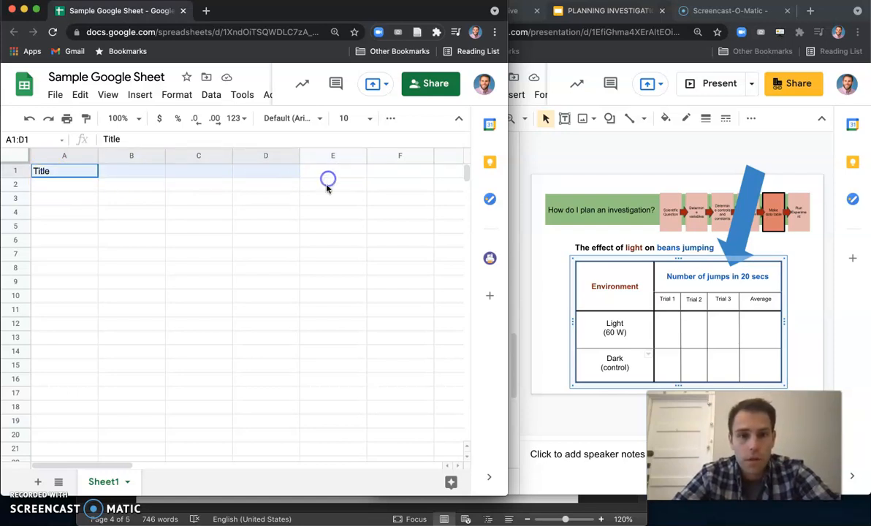
pyautogui.click(326, 187)
pyautogui.click(234, 25)
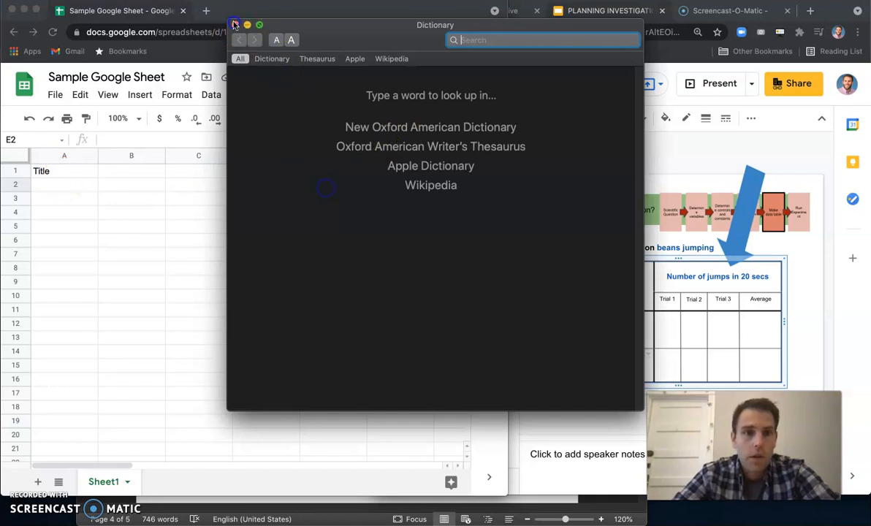
# - Label cell A2 as IV and cell B2 as DV
pyautogui.click(67, 187)
pyautogui.write('IV')
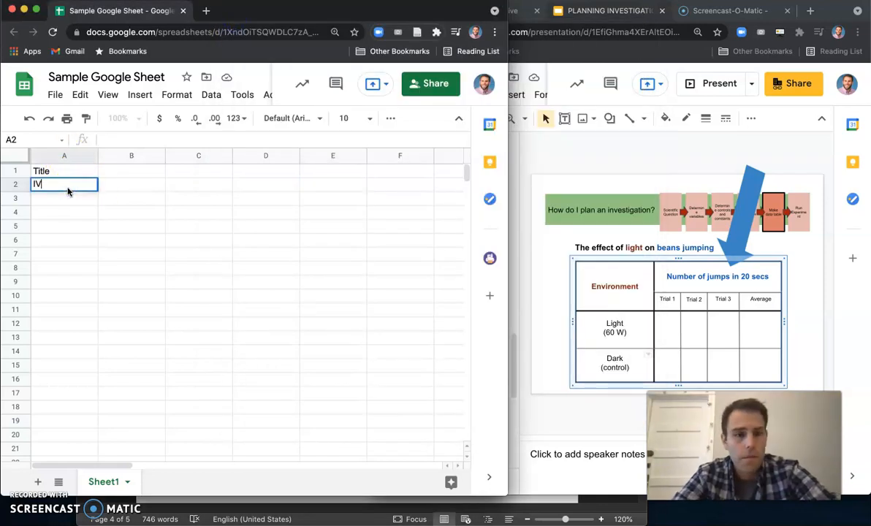
pyautogui.click(121, 189)
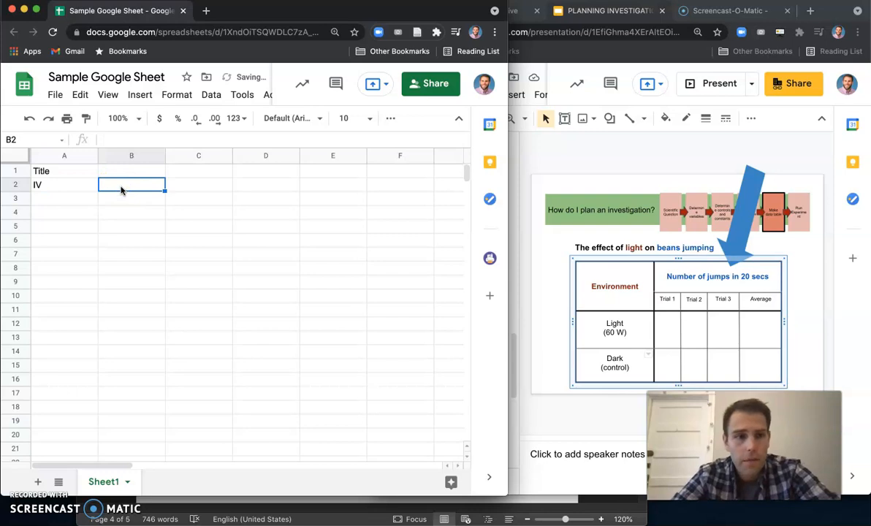
pyautogui.write('DV')
pyautogui.click(132, 219)
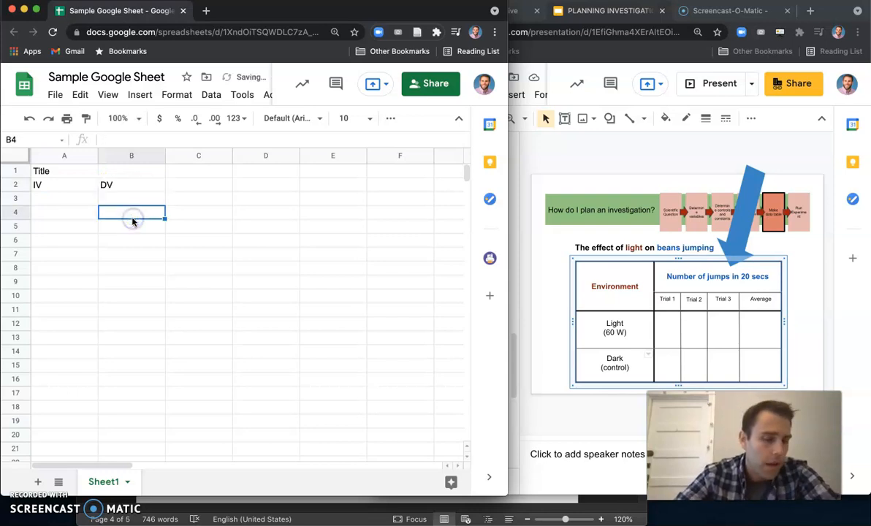
# - Fill row 3 from B3 to E3 with the column headers Trial 1, Trial 2, Trial 3 and Average
pyautogui.click(117, 197)
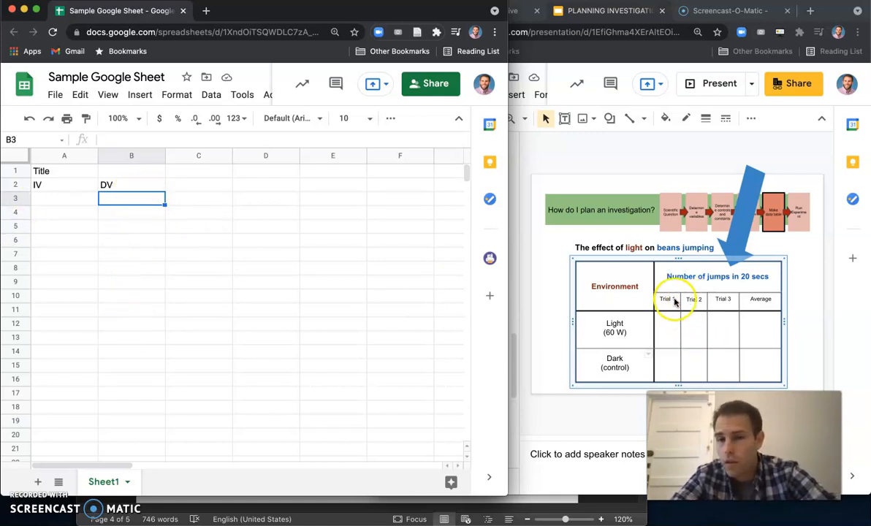
pyautogui.click(102, 186)
pyautogui.doubleClick(108, 201)
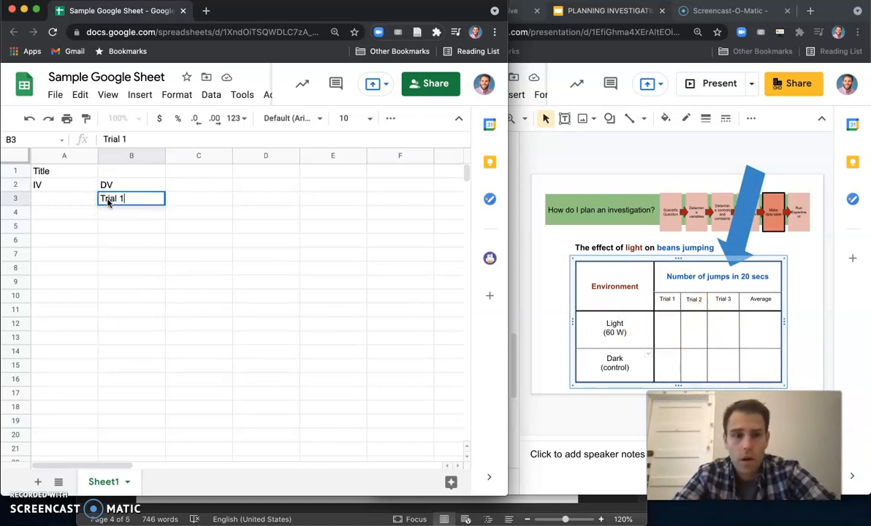
pyautogui.click(186, 197)
pyautogui.write('Trial 2')
pyautogui.click(251, 200)
pyautogui.write('Trial 3')
pyautogui.click(323, 202)
pyautogui.write('Avera')
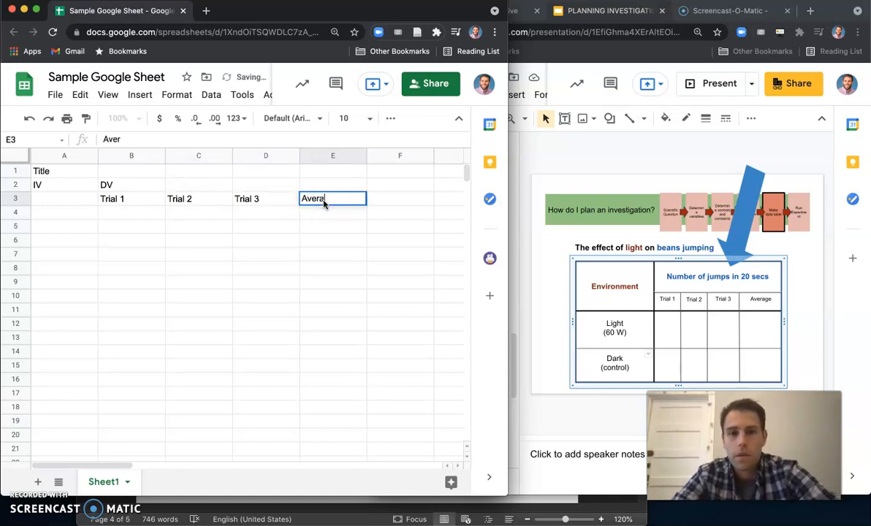
pyautogui.write('ge')
pyautogui.click(331, 239)
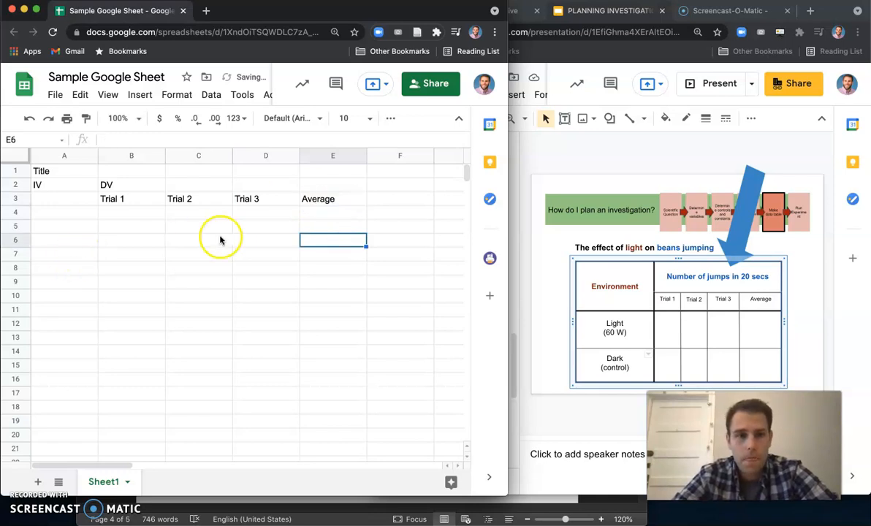
pyautogui.click(289, 184)
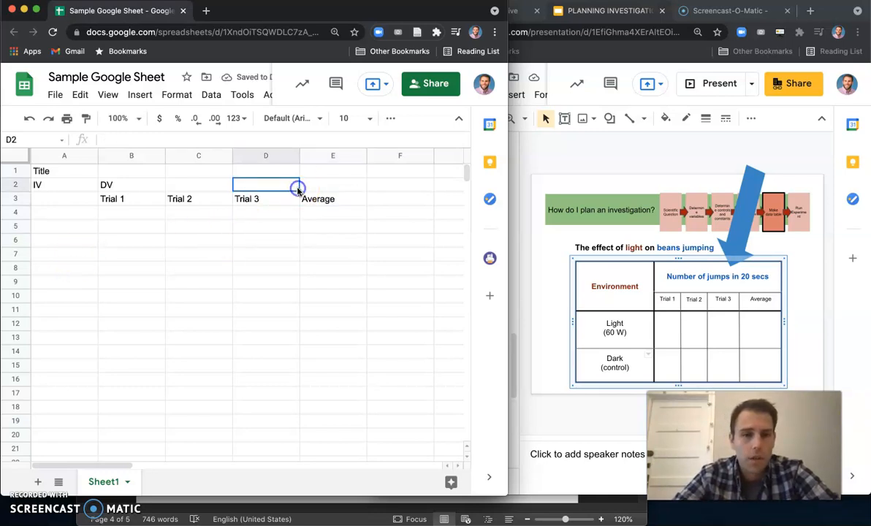
pyautogui.click(106, 185)
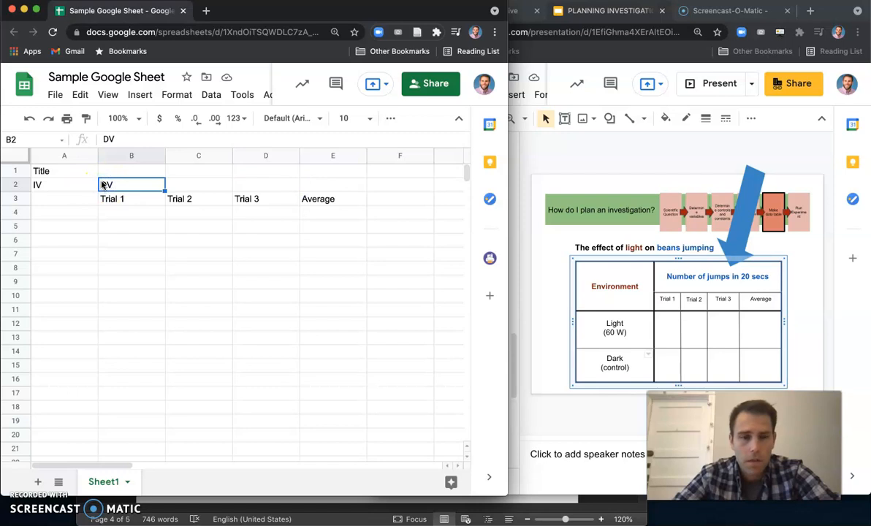
pyautogui.click(115, 200)
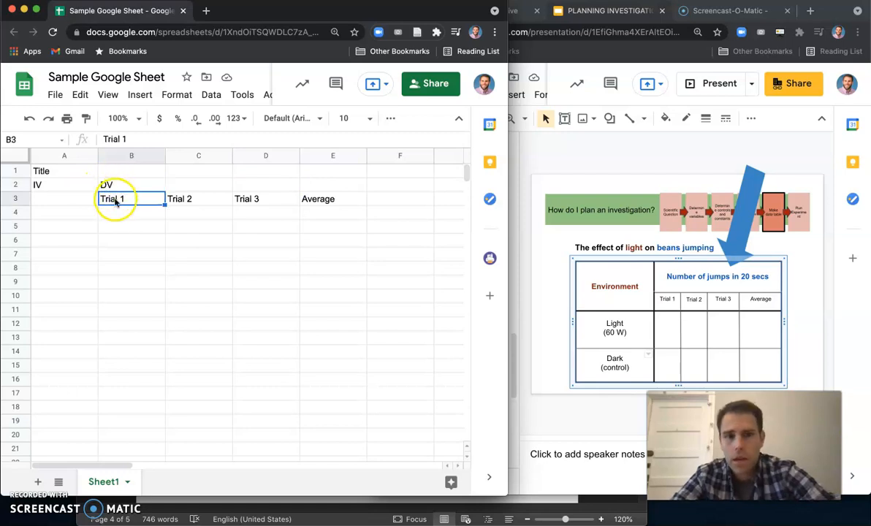
pyautogui.click(188, 197)
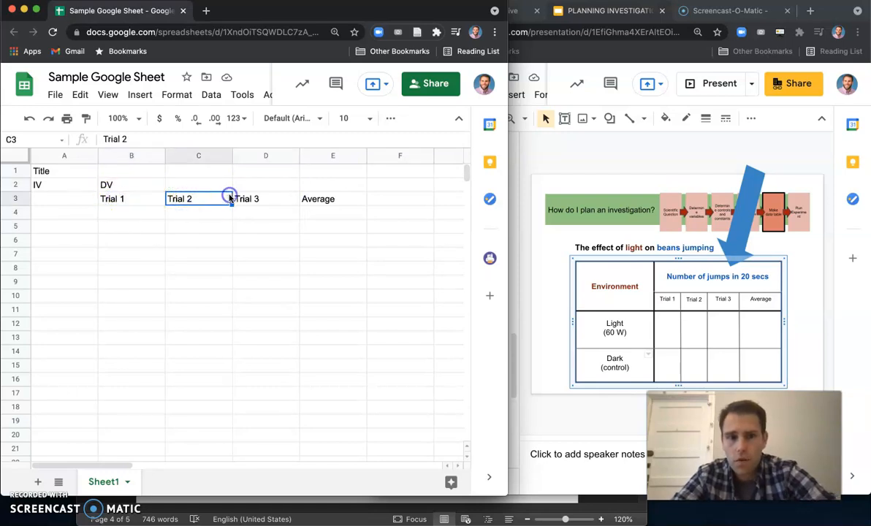
pyautogui.click(243, 199)
pyautogui.click(312, 199)
# - Merge cells B2 through E2 so the DV heading spans all trial and average columns
pyautogui.click(135, 186)
pyautogui.moveTo(132, 184); pyautogui.dragTo(326, 187)
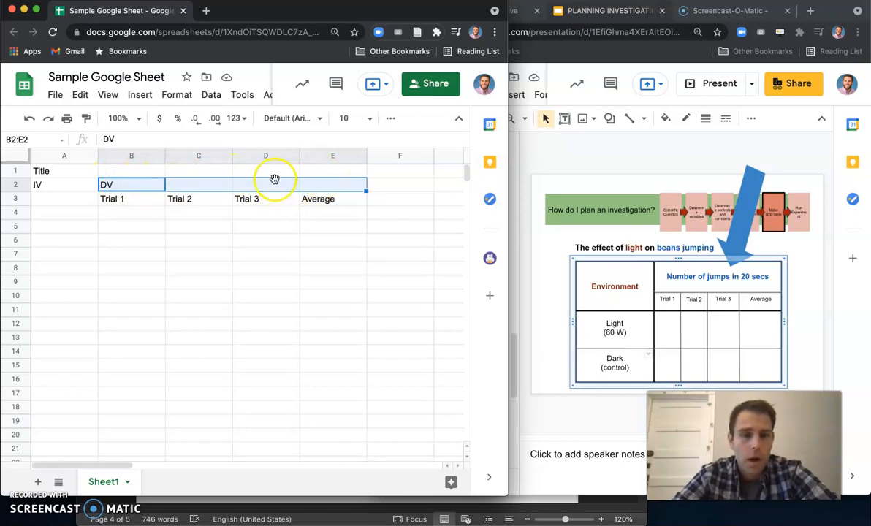
pyautogui.click(391, 119)
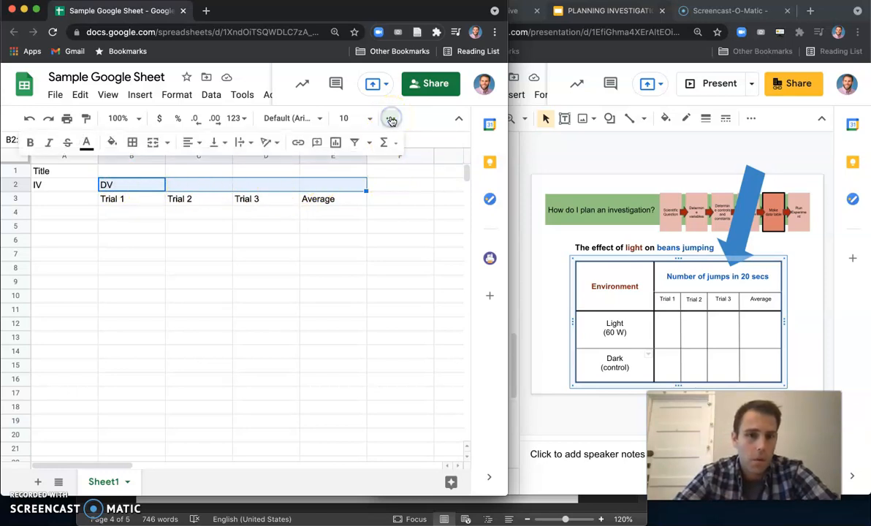
pyautogui.click(153, 147)
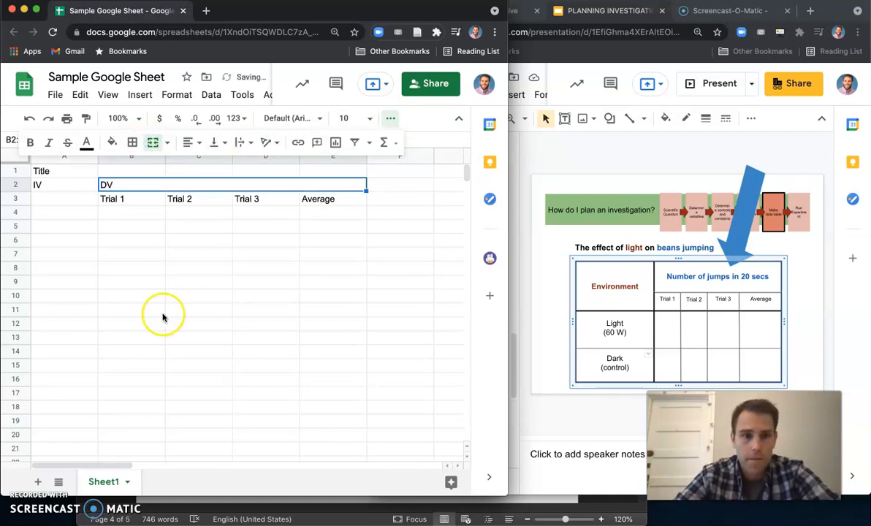
pyautogui.click(171, 272)
pyautogui.click(142, 186)
pyautogui.click(143, 212)
pyautogui.click(122, 184)
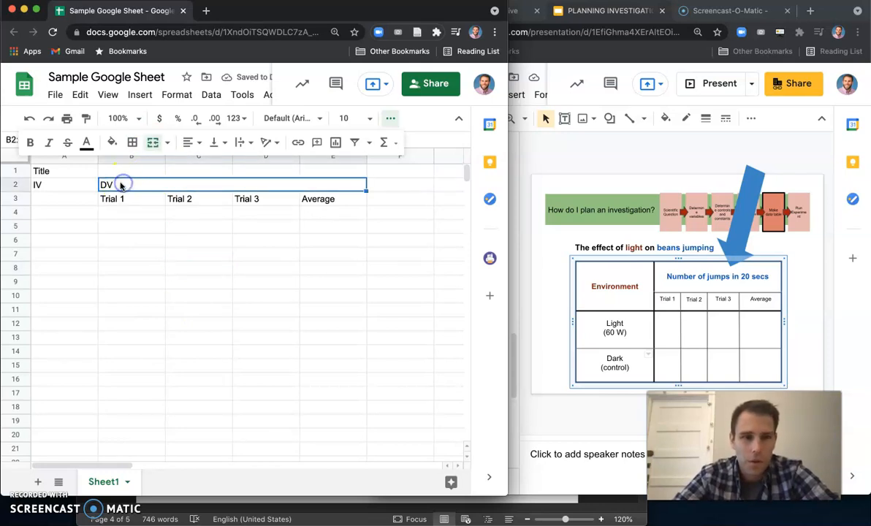
pyautogui.click(113, 198)
pyautogui.click(109, 187)
pyautogui.click(112, 197)
pyautogui.click(107, 185)
# - Center-align the text horizontally across the range A1 to F18
pyautogui.moveTo(57, 171); pyautogui.dragTo(435, 408)
pyautogui.click(196, 143)
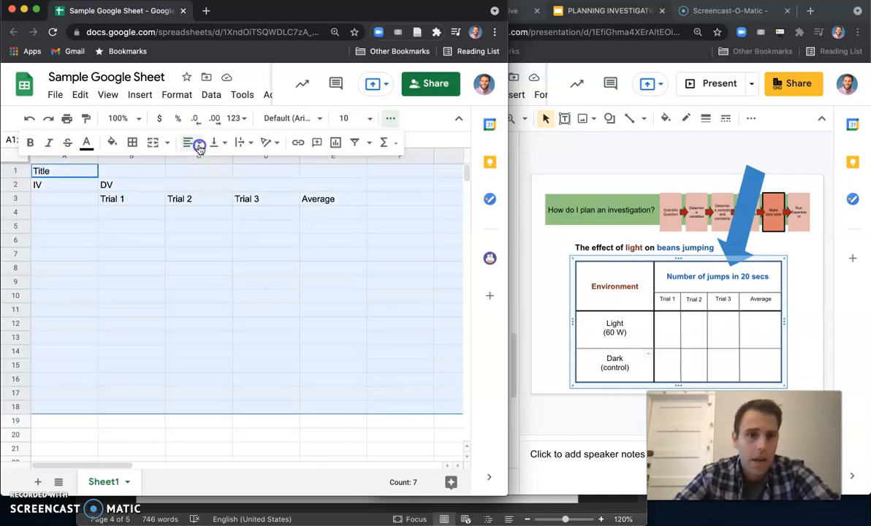
pyautogui.click(204, 167)
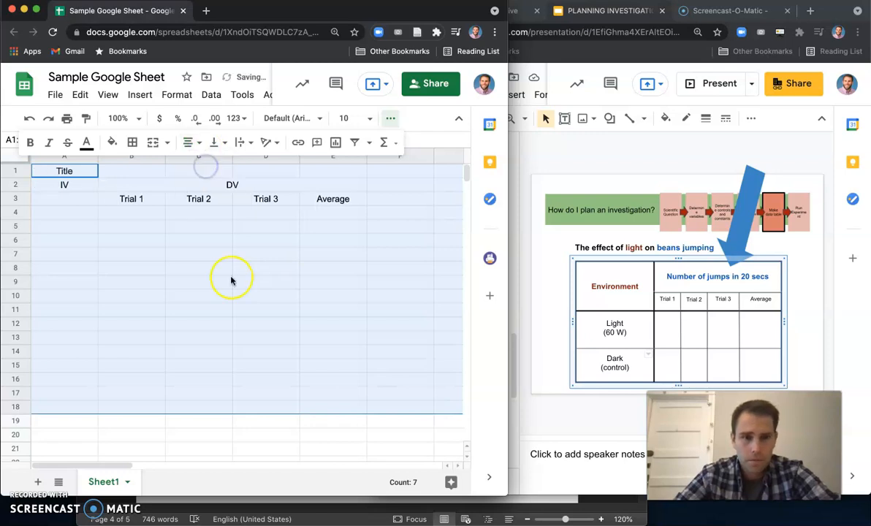
pyautogui.click(220, 297)
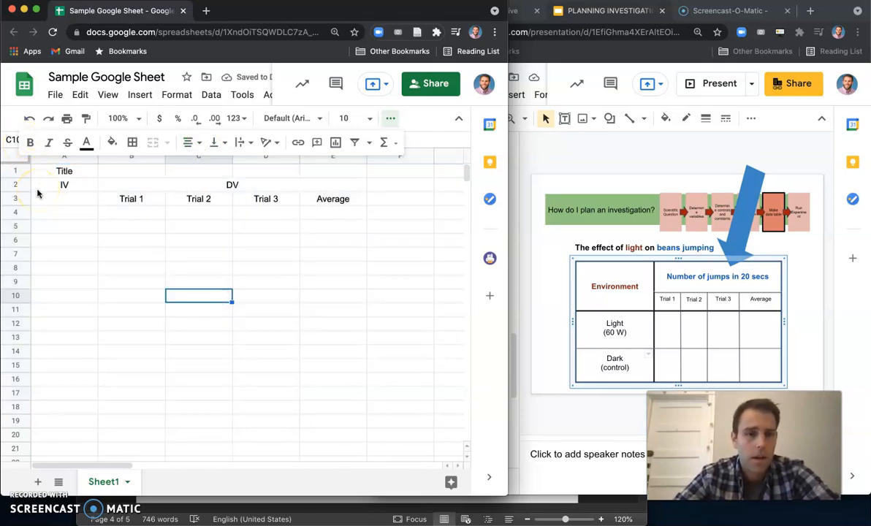
# - Replace the merged DV heading with the text Number of jumps in 20 sec
pyautogui.click(233, 185)
pyautogui.doubleClick(242, 186)
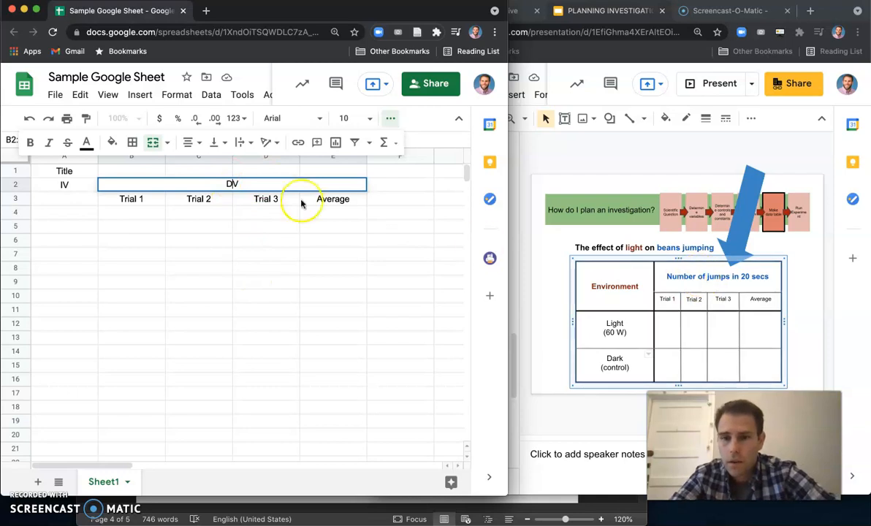
pyautogui.click(230, 184)
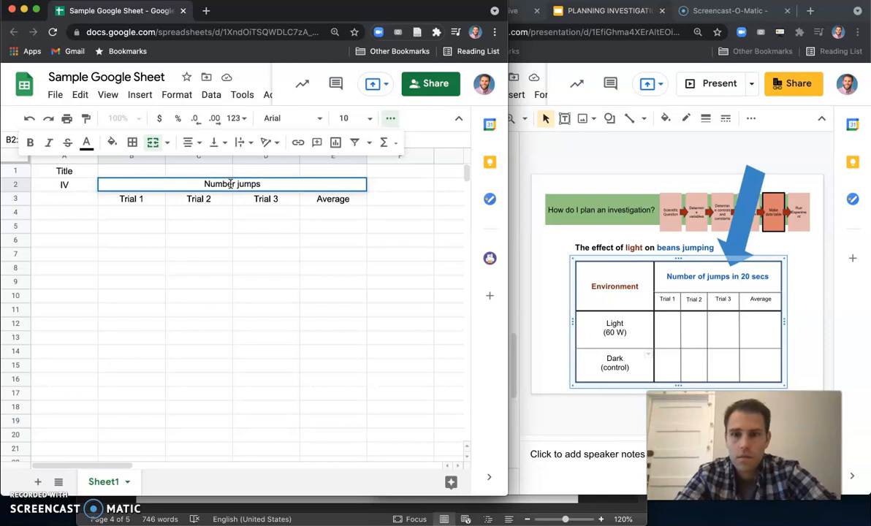
pyautogui.write('umps in 20 ')
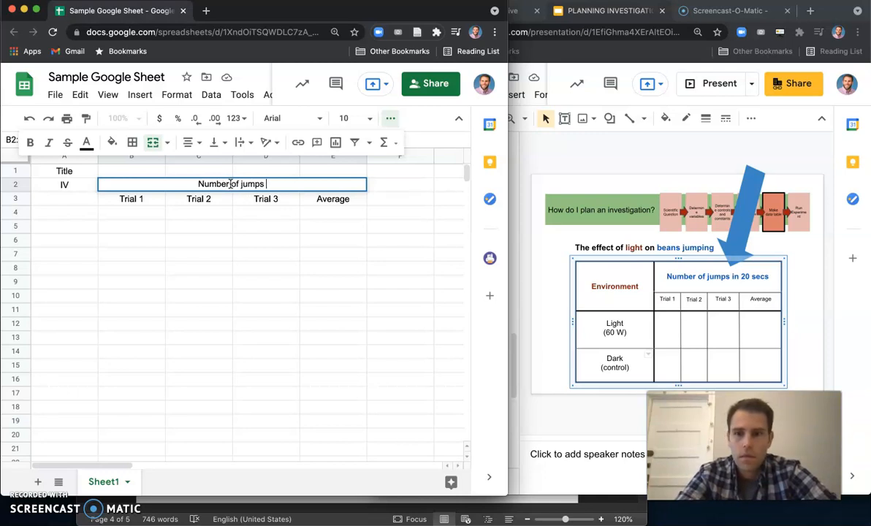
pyautogui.write('sec')
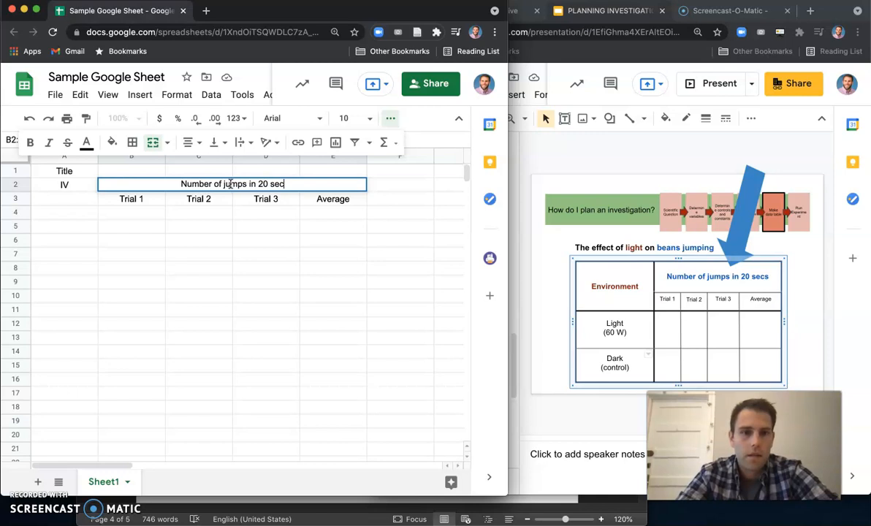
pyautogui.write('s')
pyautogui.press('BackSpace')
pyautogui.click(220, 297)
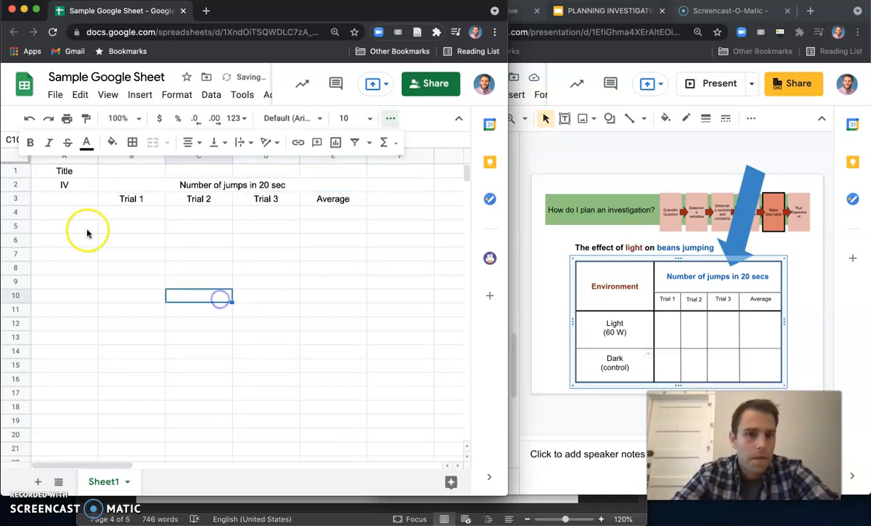
pyautogui.click(58, 184)
pyautogui.click(60, 212)
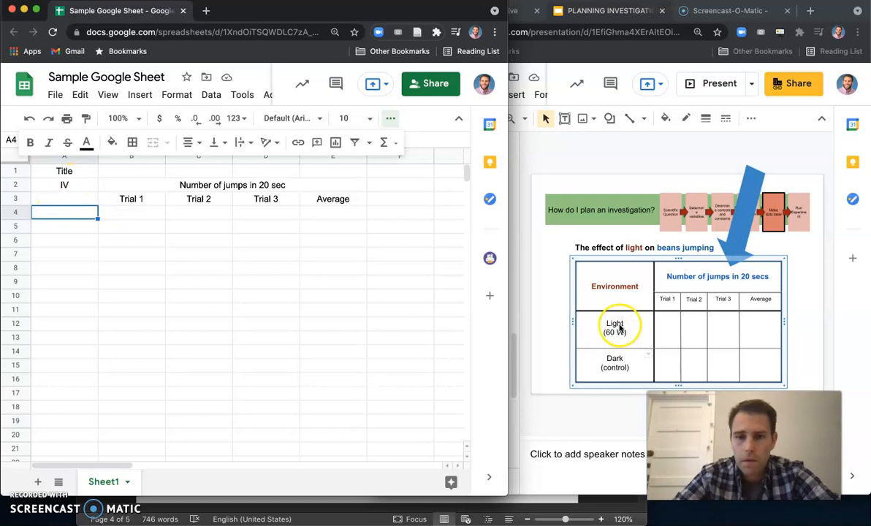
pyautogui.doubleClick(64, 212)
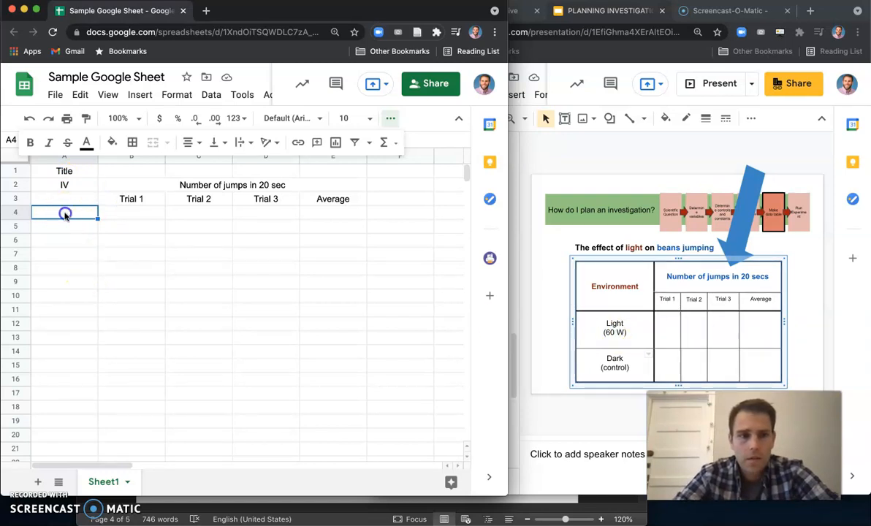
pyautogui.click(62, 197)
pyautogui.write('Light')
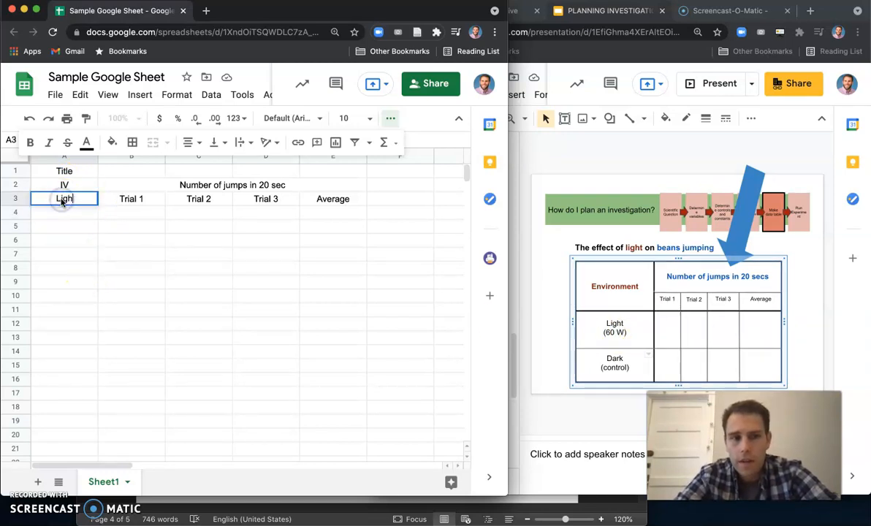
pyautogui.click(134, 201)
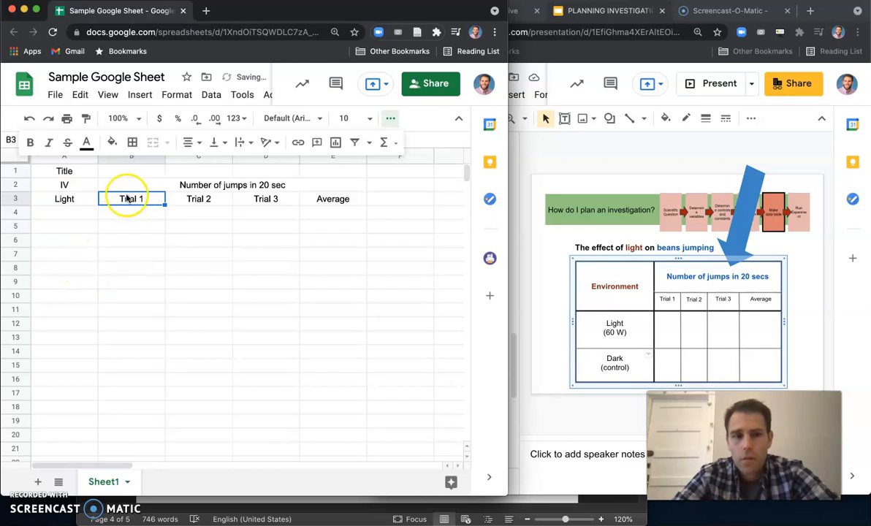
pyautogui.doubleClick(67, 198)
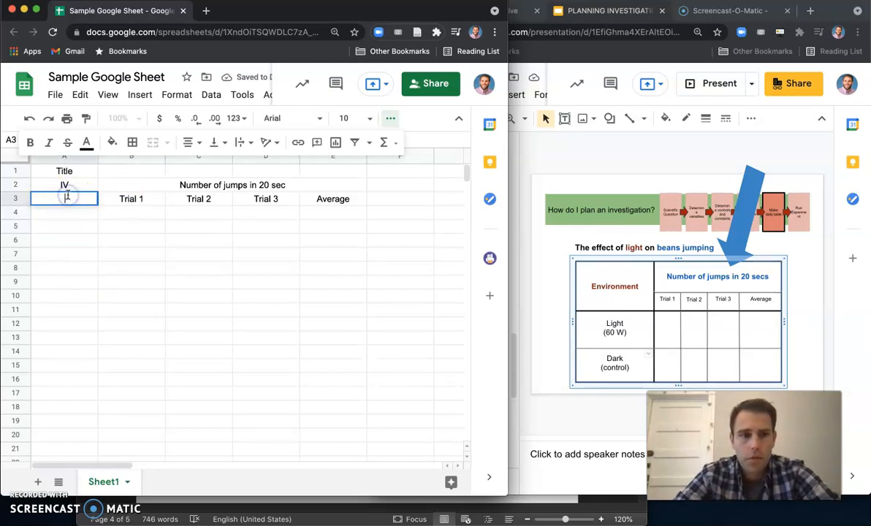
# - Enter Light (60 W) as the first environment label in cell A4
pyautogui.click(75, 213)
pyautogui.write('Li')
pyautogui.click(80, 229)
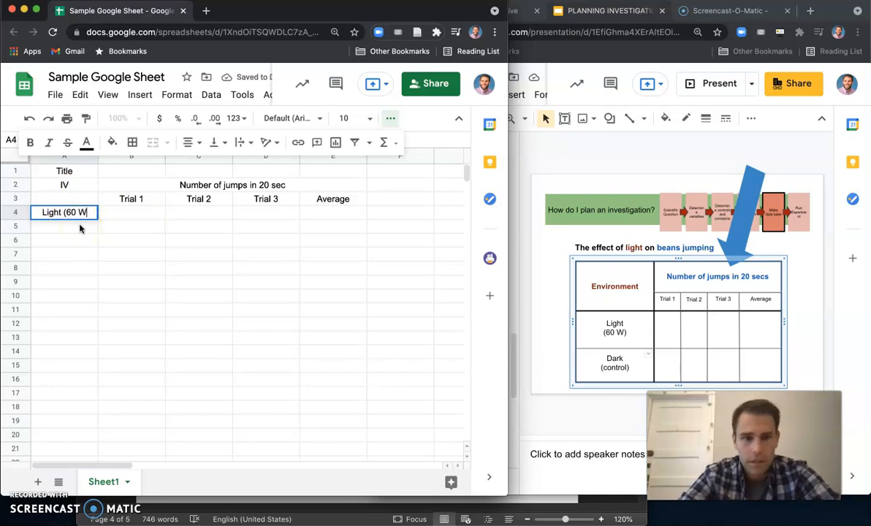
pyautogui.click(75, 229)
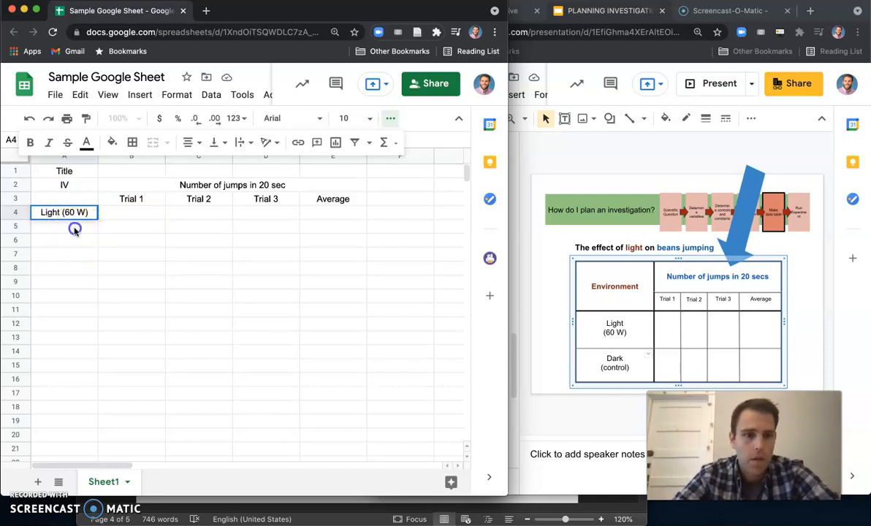
# - Enter Dark (control) as the second environment label in cell A5
pyautogui.write('Dark (control)')
pyautogui.click(74, 257)
pyautogui.click(74, 227)
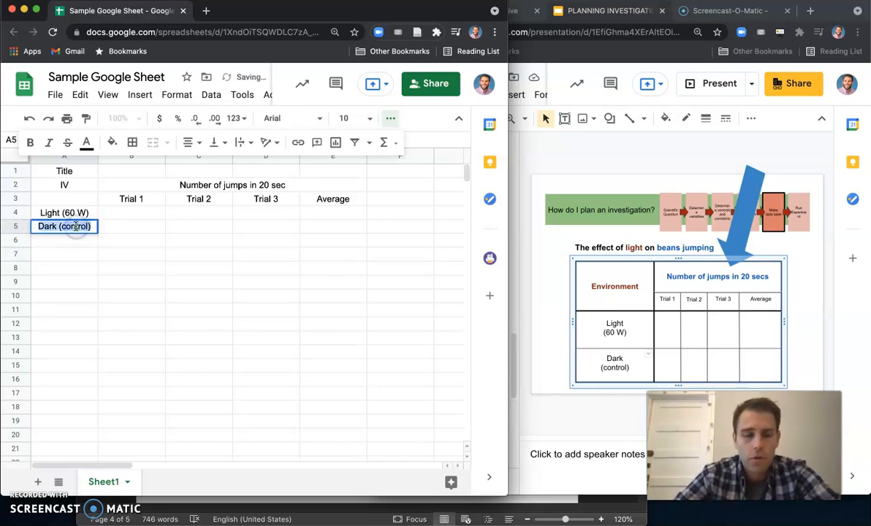
pyautogui.click(49, 266)
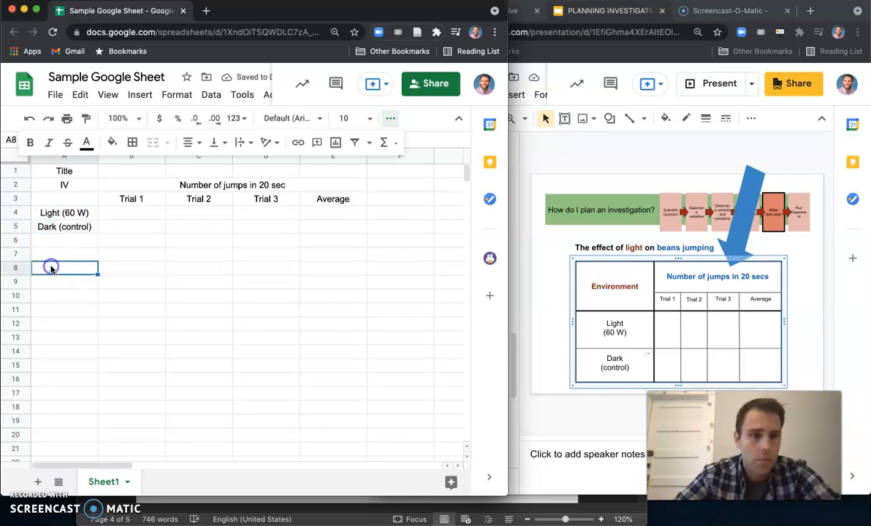
# - Increase the height of rows 4 and 5 holding the Light and Dark labels
pyautogui.click(46, 228)
pyautogui.moveTo(25, 216); pyautogui.dragTo(7, 250)
pyautogui.click(179, 256)
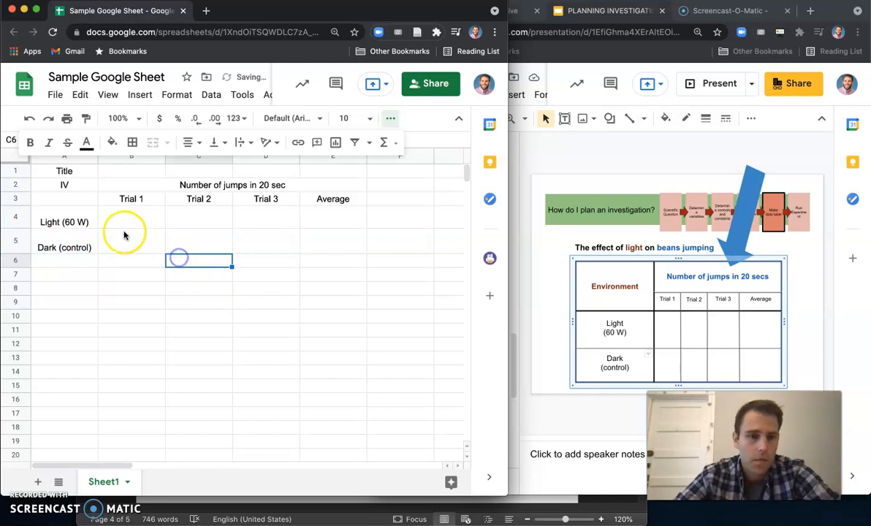
# - Compare the sheet's first-column labels against the Environment heading in the slide's table
pyautogui.click(124, 232)
pyautogui.click(157, 225)
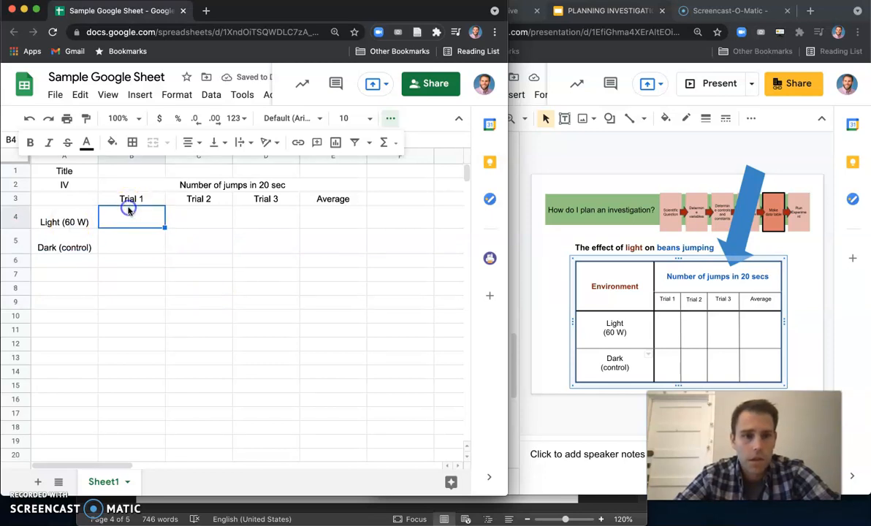
pyautogui.click(79, 205)
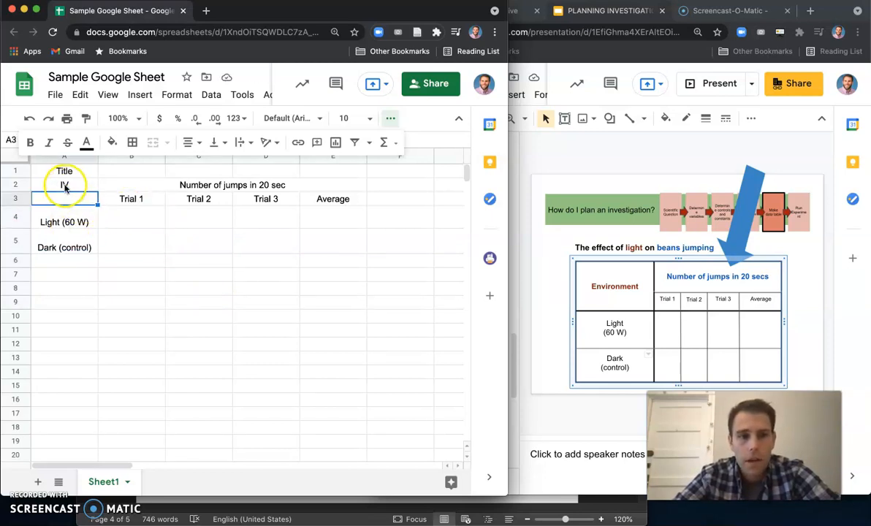
pyautogui.click(64, 186)
pyautogui.click(52, 222)
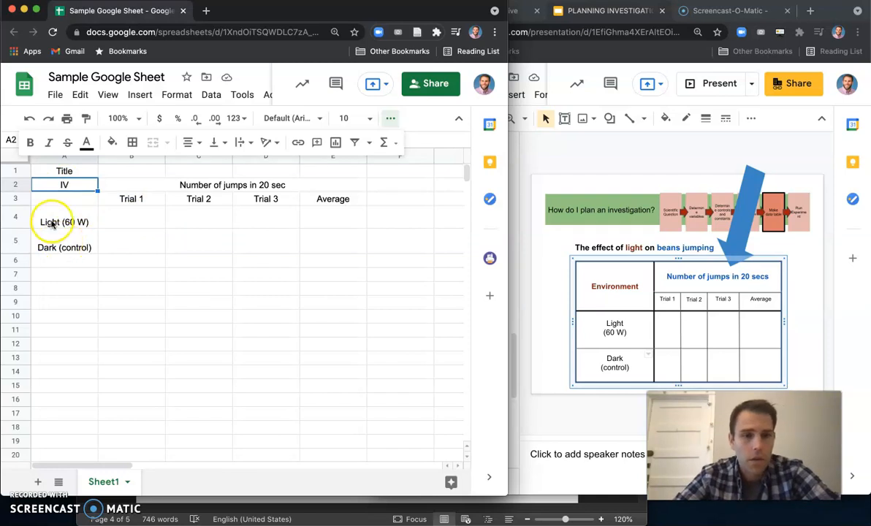
pyautogui.click(57, 241)
pyautogui.click(610, 284)
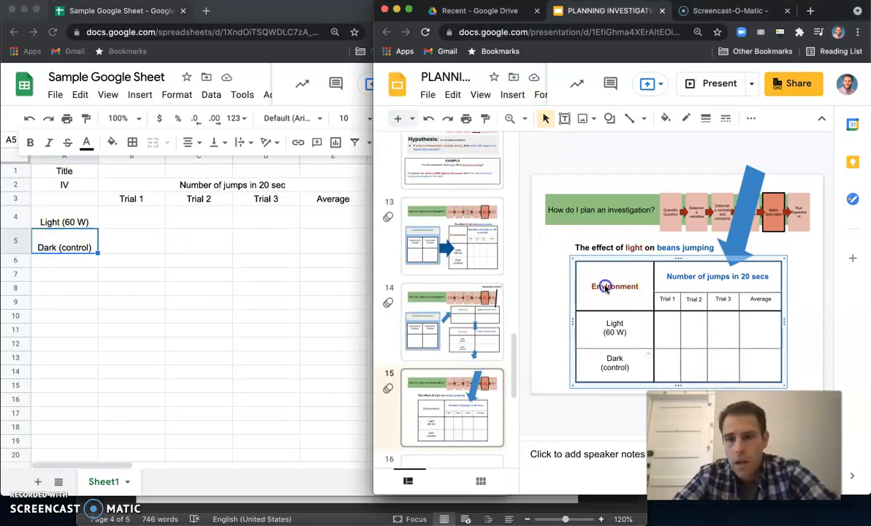
pyautogui.click(269, 251)
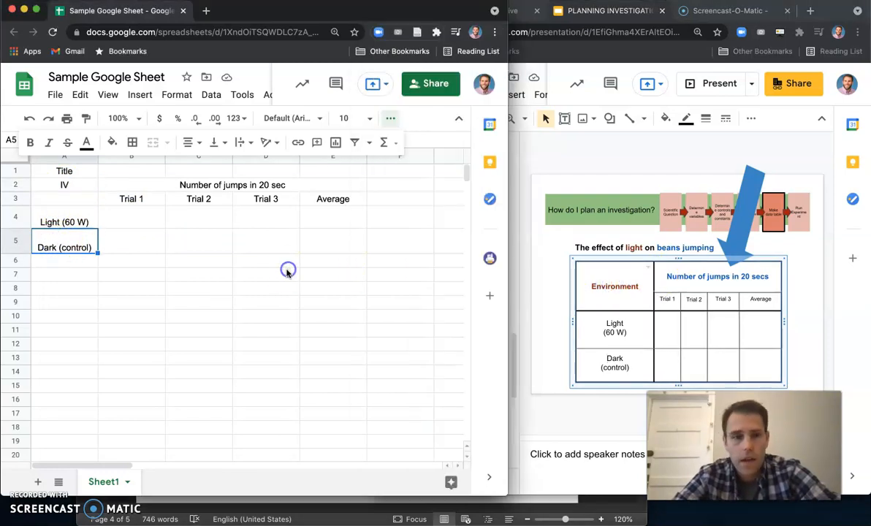
# - Replace the IV label in cell A2 with Environment
pyautogui.click(63, 184)
pyautogui.click(64, 183)
pyautogui.click(64, 182)
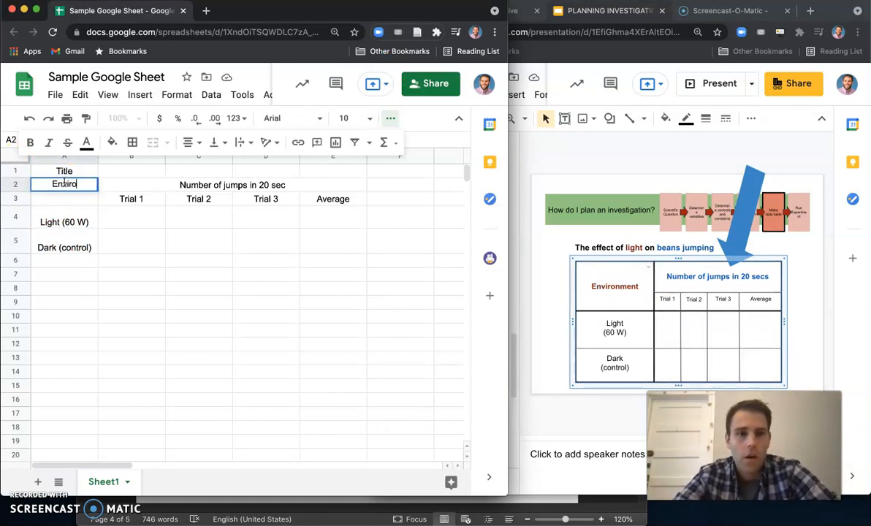
pyautogui.click(168, 336)
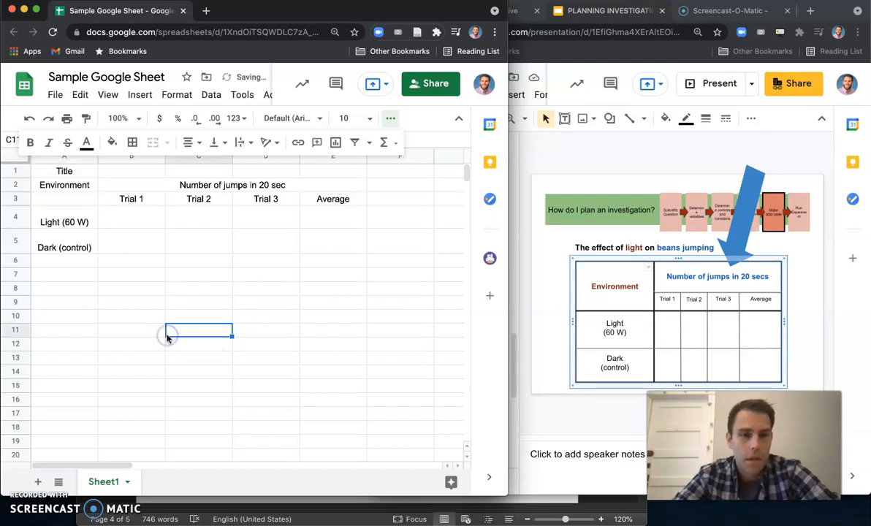
# - Merge cells A2 and A3 so the Environment heading spans both header rows
pyautogui.click(132, 241)
pyautogui.click(80, 205)
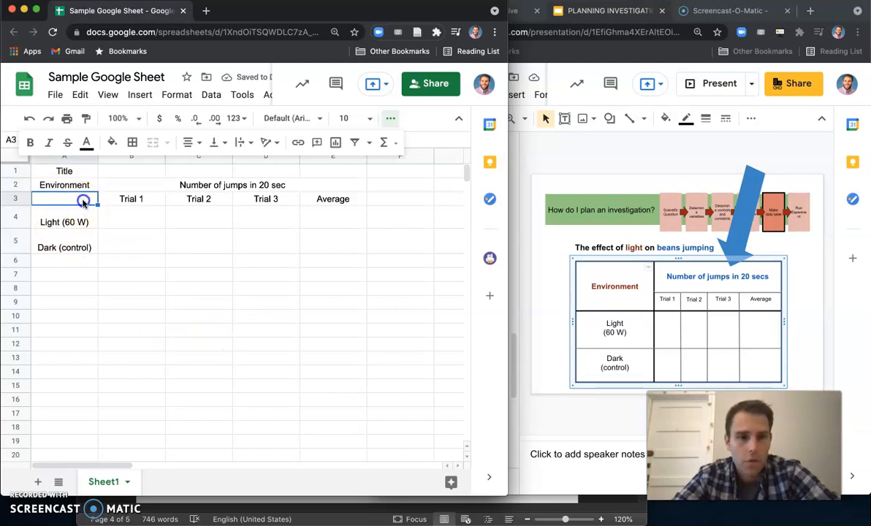
pyautogui.moveTo(80, 204); pyautogui.dragTo(65, 188)
pyautogui.click(106, 241)
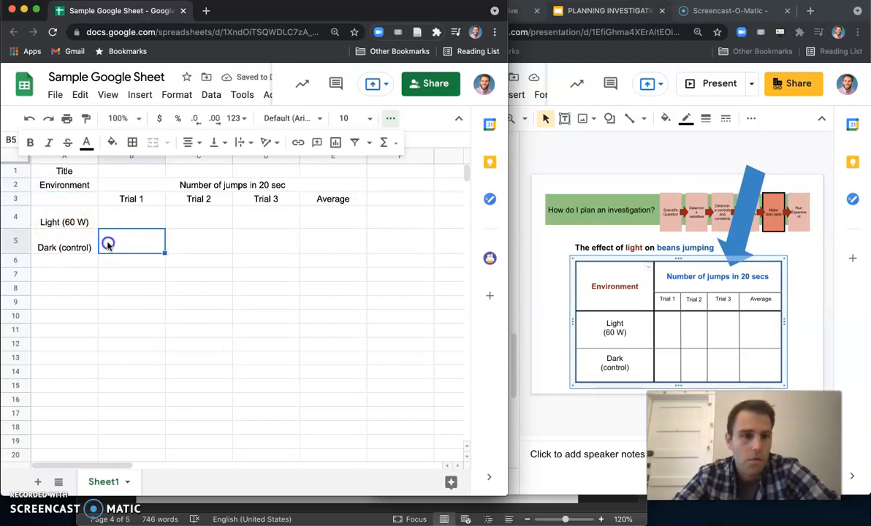
pyautogui.click(64, 201)
pyautogui.moveTo(56, 187); pyautogui.dragTo(78, 202)
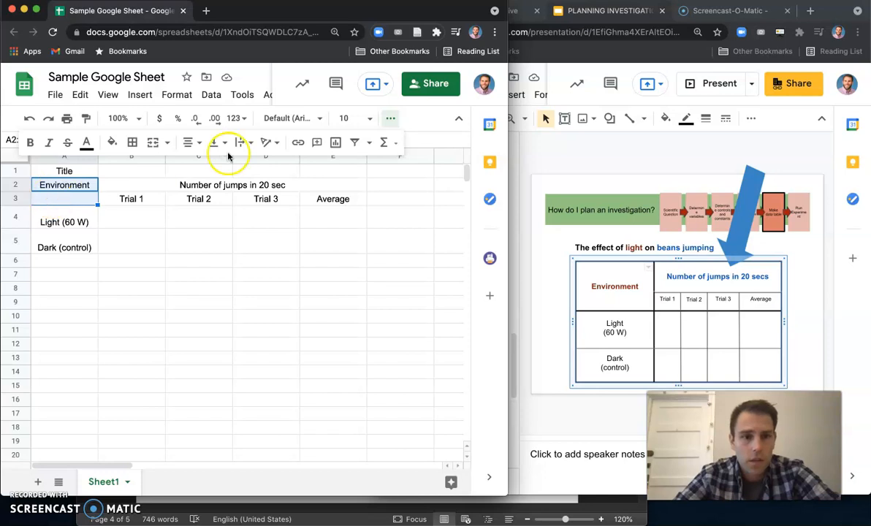
pyautogui.click(151, 142)
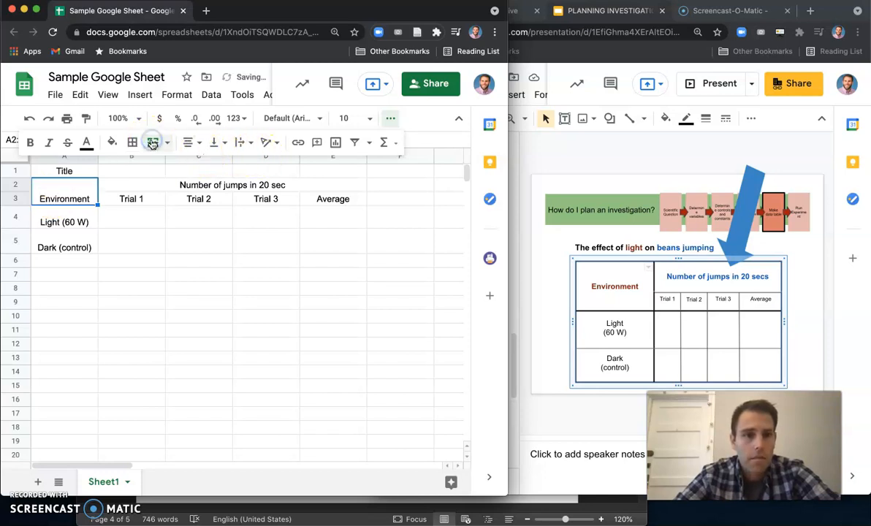
pyautogui.click(153, 245)
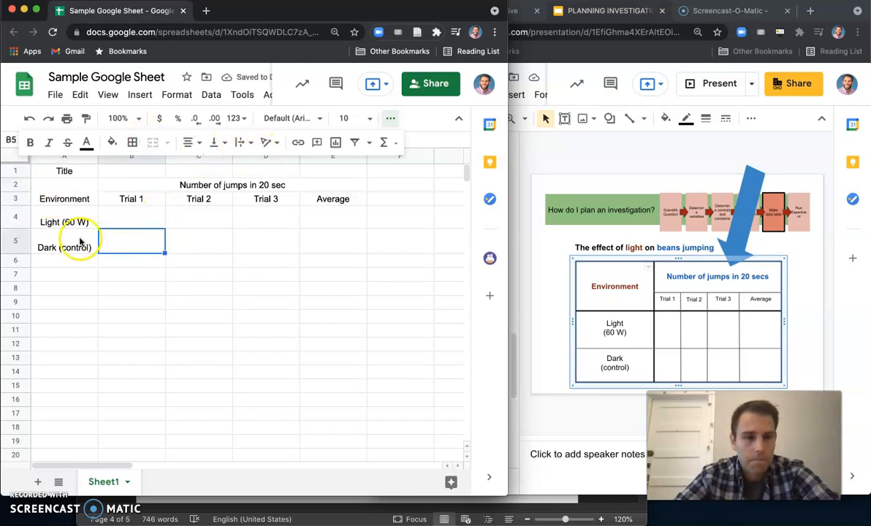
pyautogui.click(230, 286)
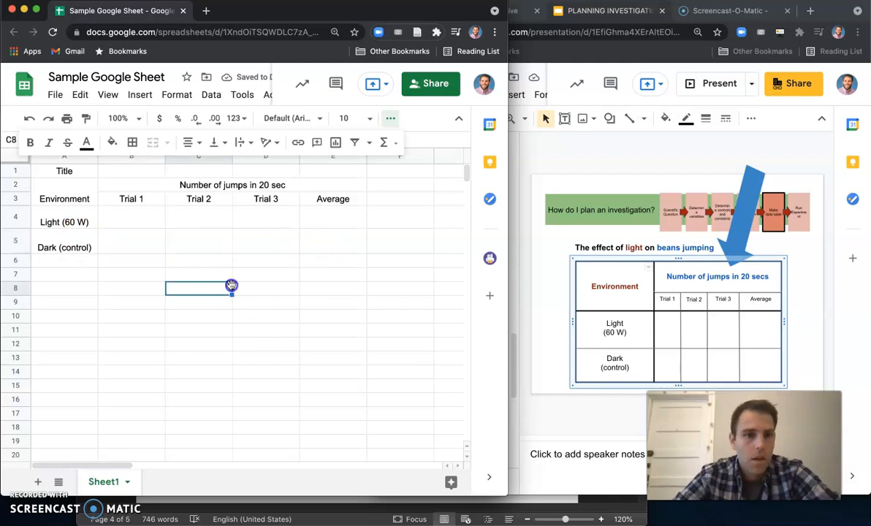
pyautogui.click(60, 170)
pyautogui.click(171, 275)
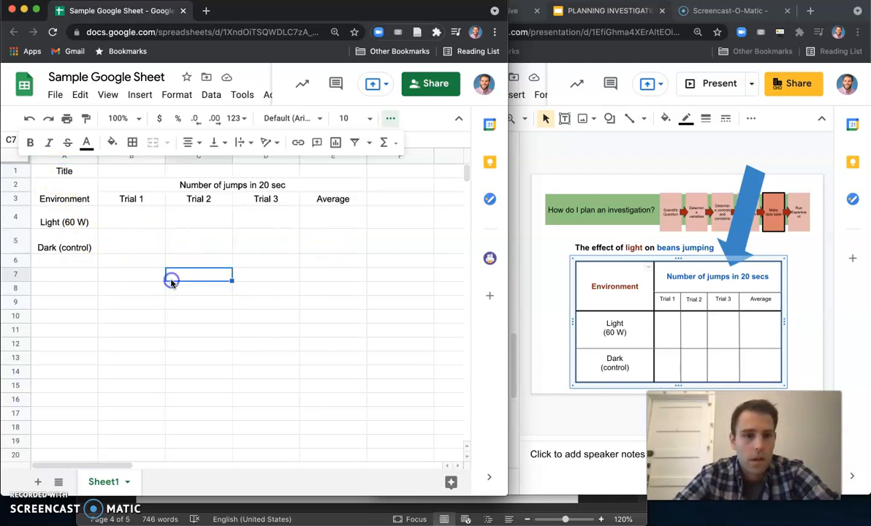
# - Enter The effect of light on jumping as the title in cell A1, then undo it
pyautogui.click(55, 169)
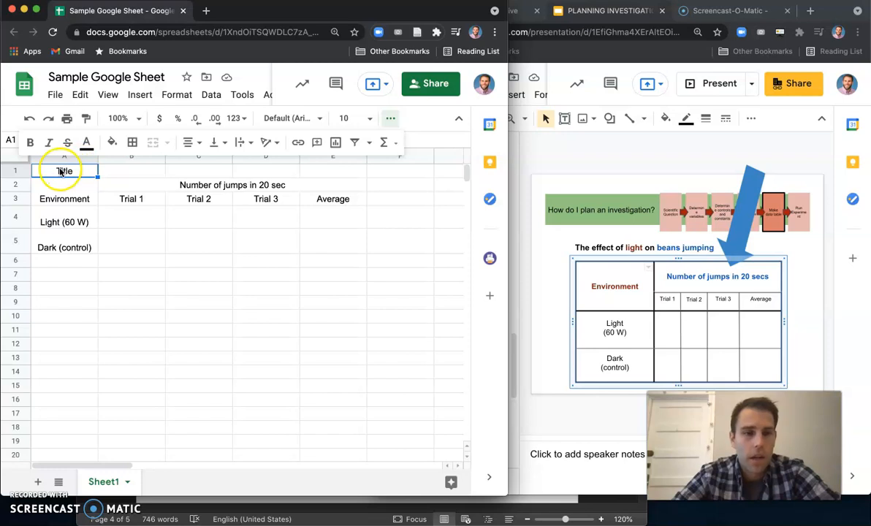
pyautogui.doubleClick(61, 168)
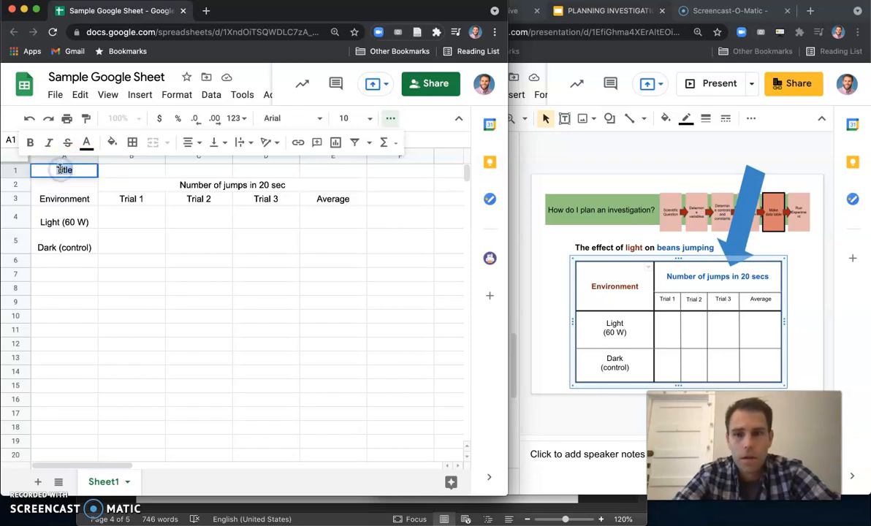
pyautogui.write('The effect of light on jumping')
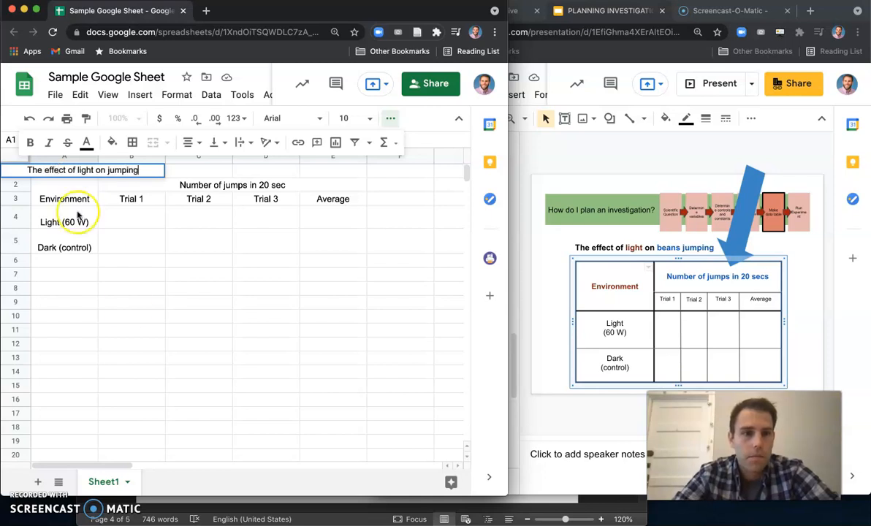
pyautogui.click(129, 307)
pyautogui.click(87, 170)
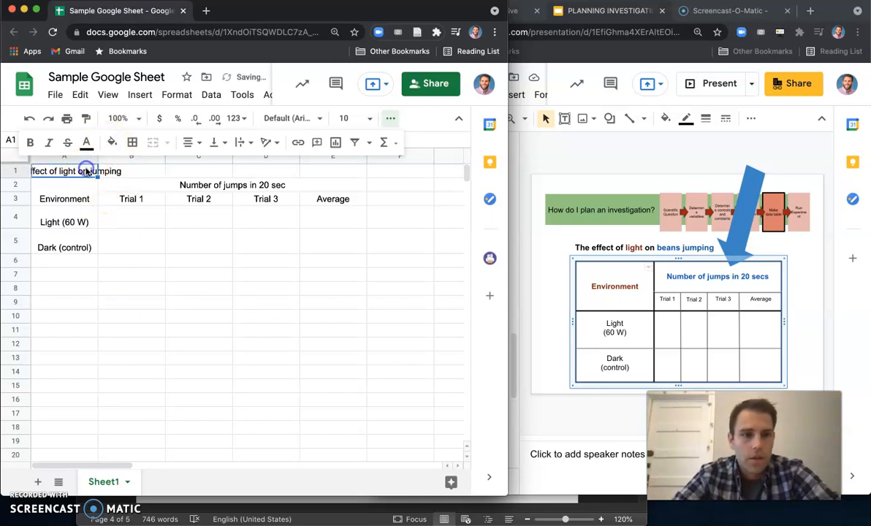
pyautogui.hotkey('ctrl', 'z')
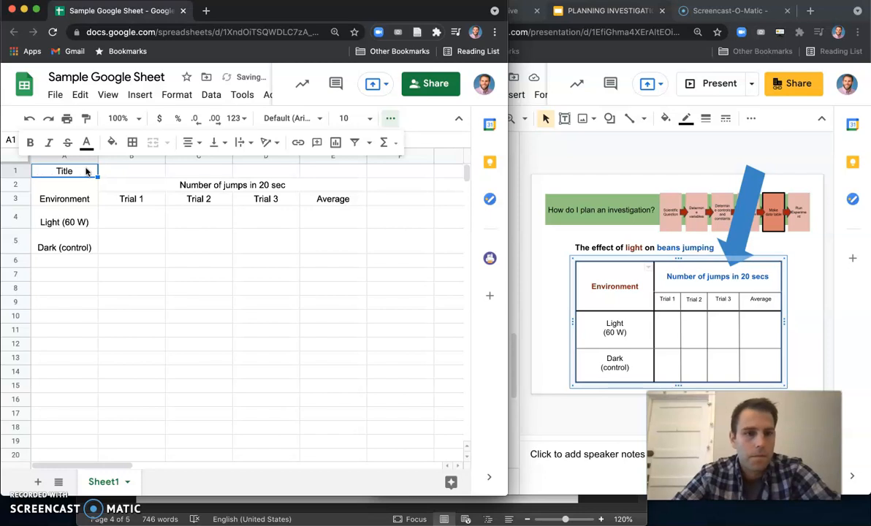
# - Merge cells A1 through E1 so the title spans the whole table
pyautogui.doubleClick(86, 170)
pyautogui.click(137, 294)
pyautogui.moveTo(76, 173); pyautogui.dragTo(335, 173)
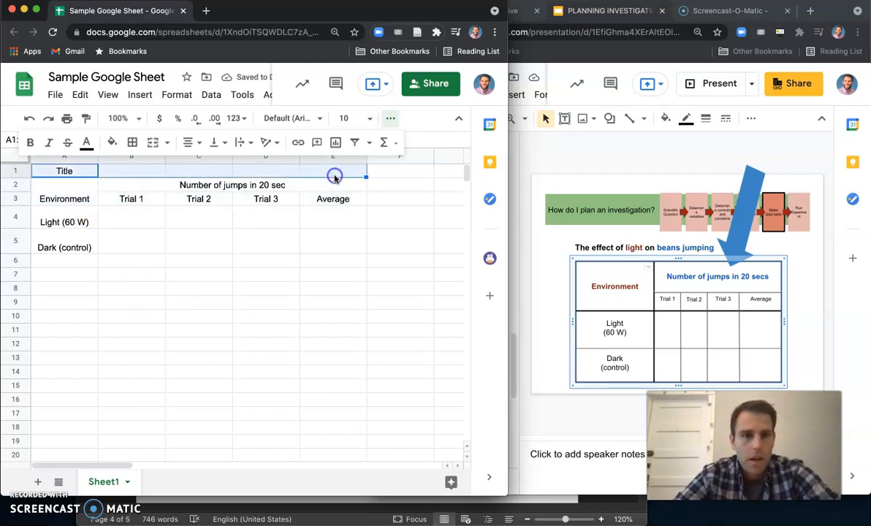
pyautogui.click(153, 144)
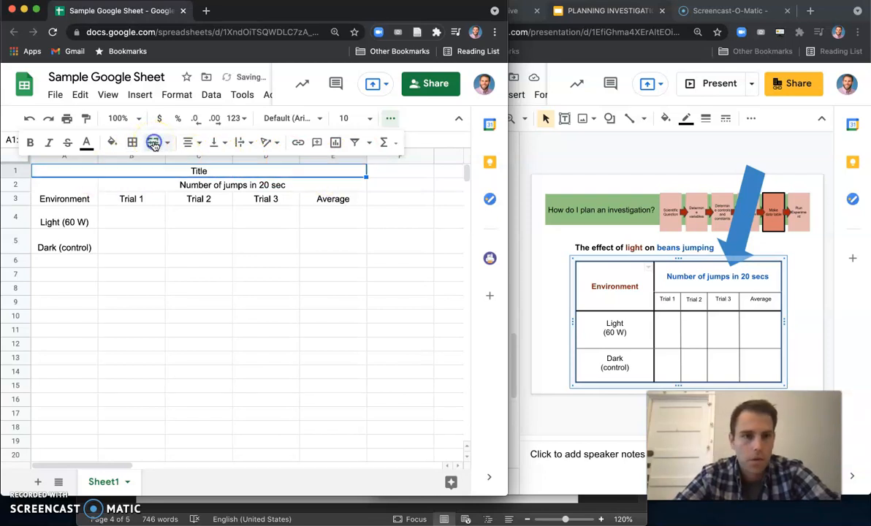
# - Title the merged first row The effect of light on beans jumping and make that row taller
pyautogui.doubleClick(195, 172)
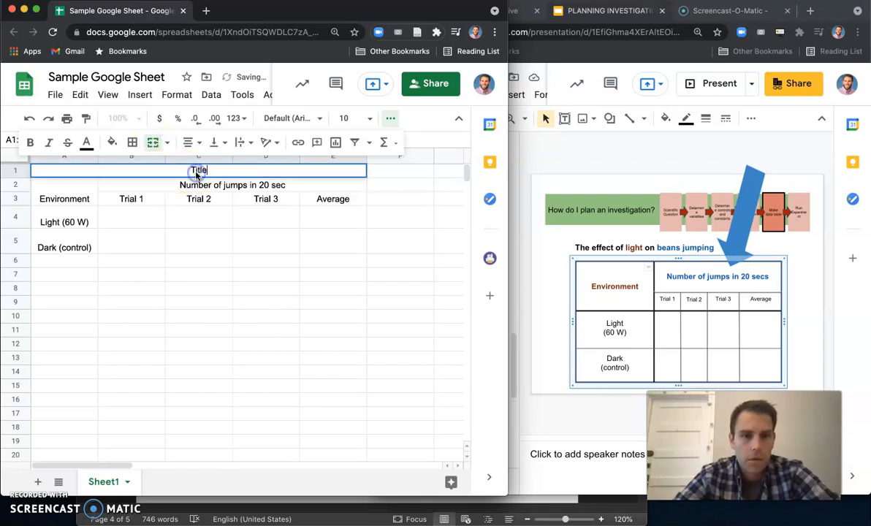
pyautogui.write('The effect of light on beans ')
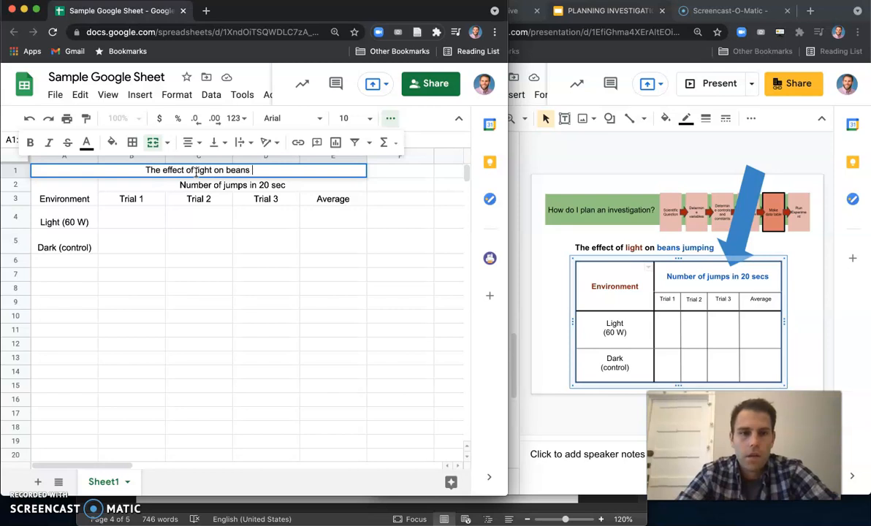
pyautogui.write('jumping')
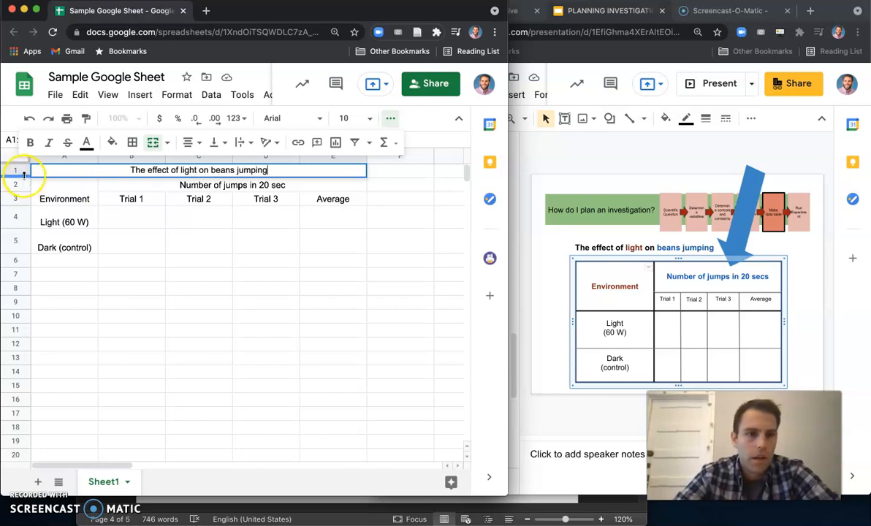
pyautogui.moveTo(24, 177); pyautogui.dragTo(24, 184)
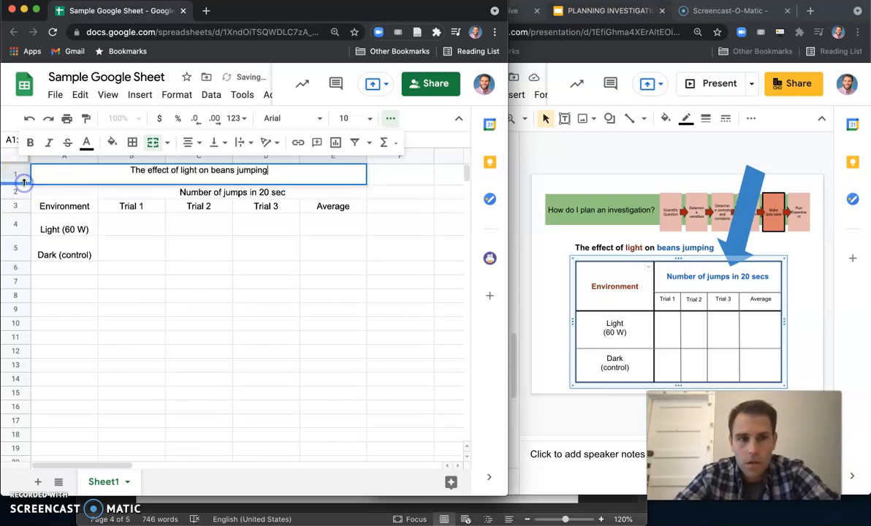
# - Make the title text in the merged first row bold
pyautogui.click(175, 295)
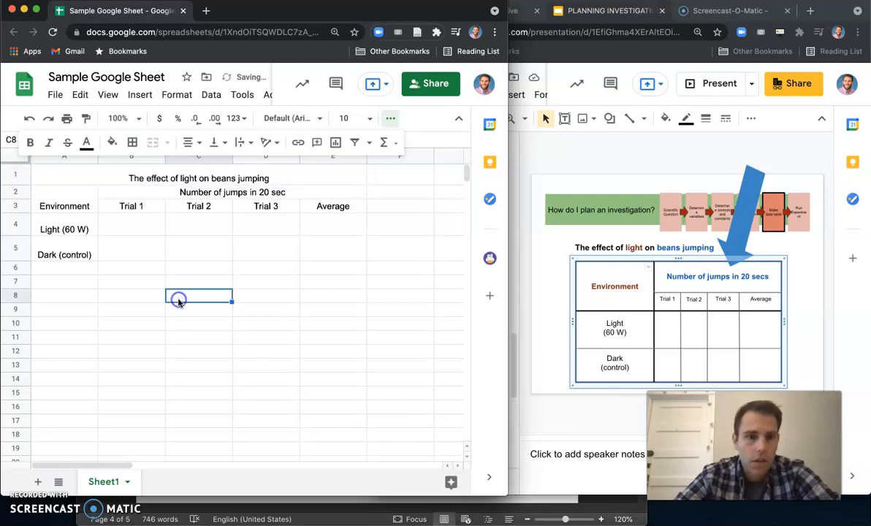
pyautogui.click(198, 176)
pyautogui.doubleClick(189, 173)
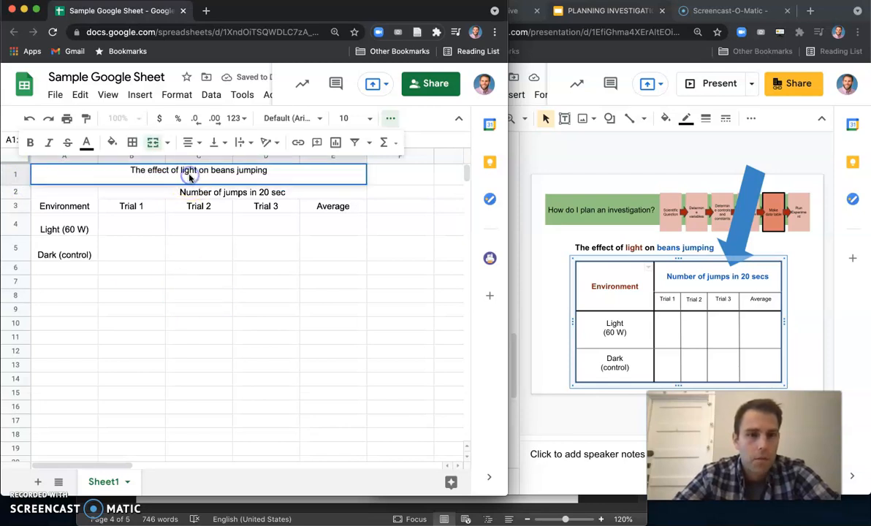
pyautogui.tripleClick(189, 170)
pyautogui.click(30, 142)
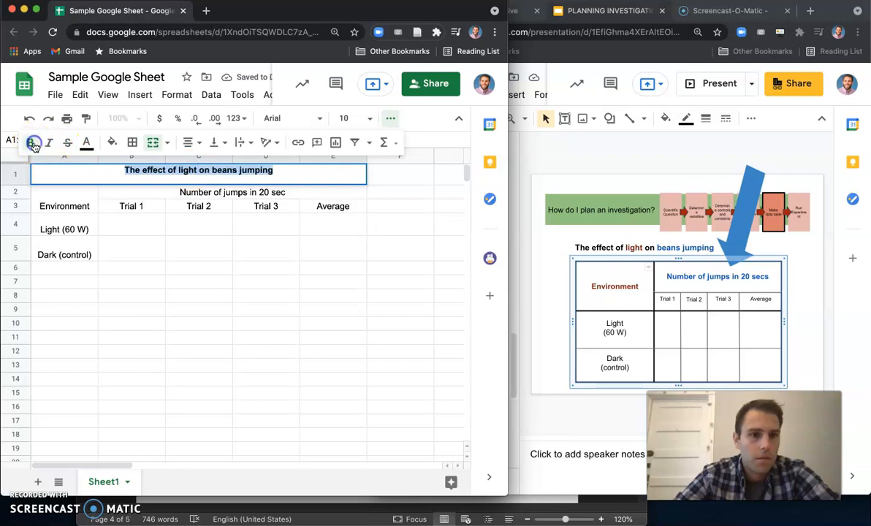
pyautogui.click(235, 363)
pyautogui.click(155, 302)
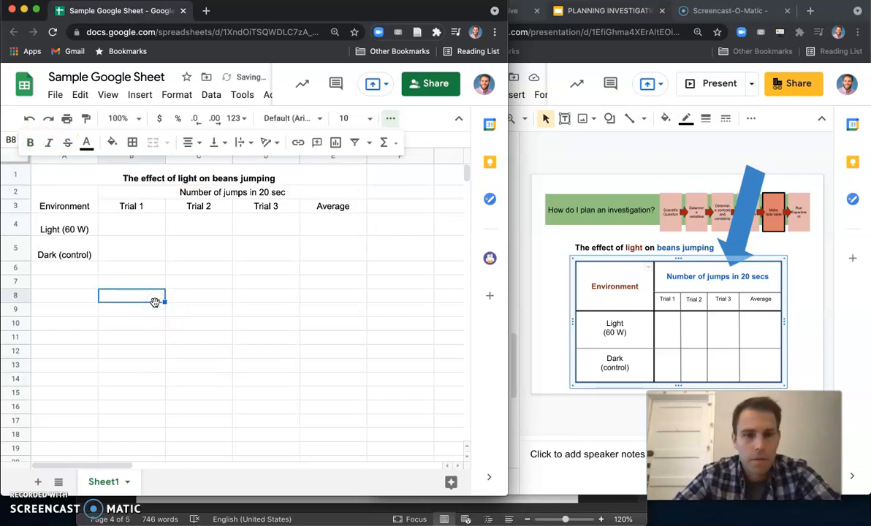
pyautogui.click(318, 268)
pyautogui.click(315, 250)
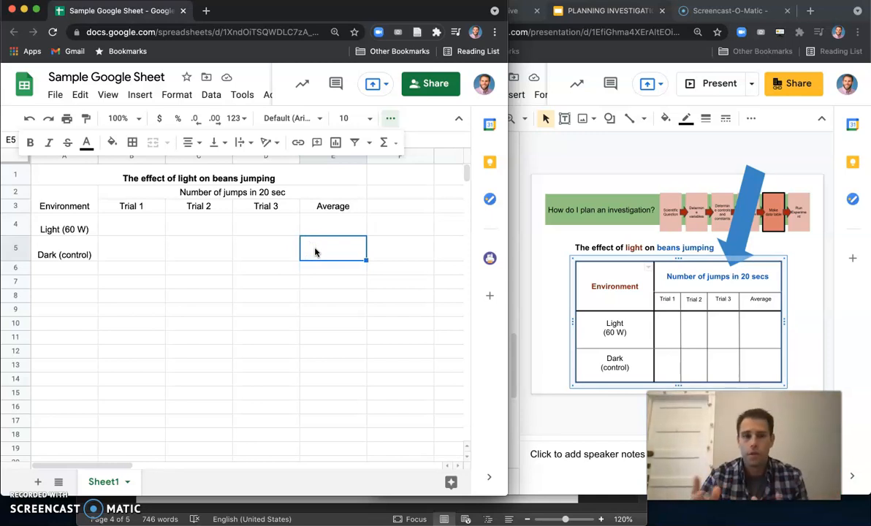
pyautogui.click(179, 227)
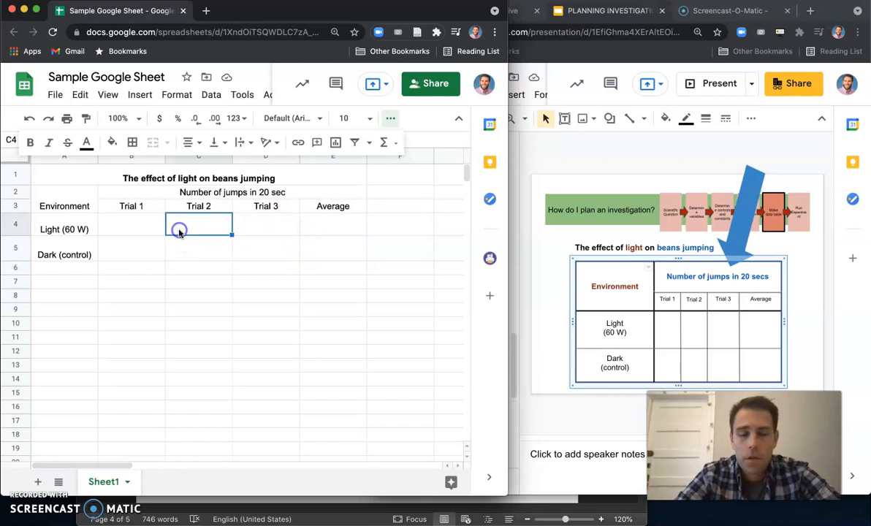
pyautogui.click(179, 251)
pyautogui.click(134, 247)
pyautogui.click(127, 227)
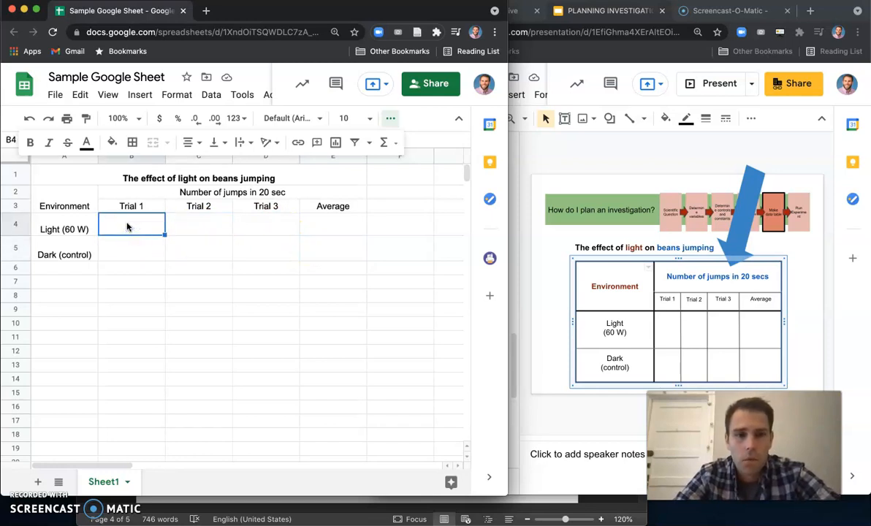
pyautogui.moveTo(72, 181); pyautogui.dragTo(289, 257)
pyautogui.click(286, 296)
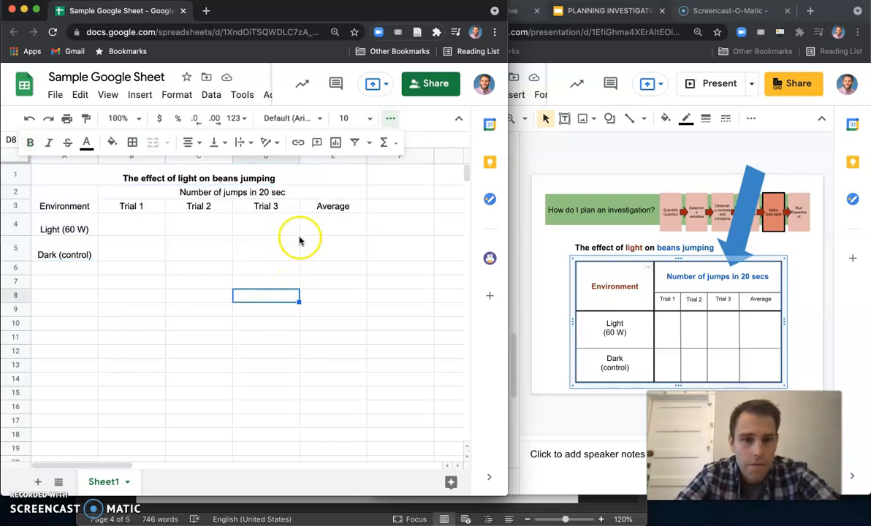
# - Apply all borders to the table range A2 through E5
pyautogui.click(60, 173)
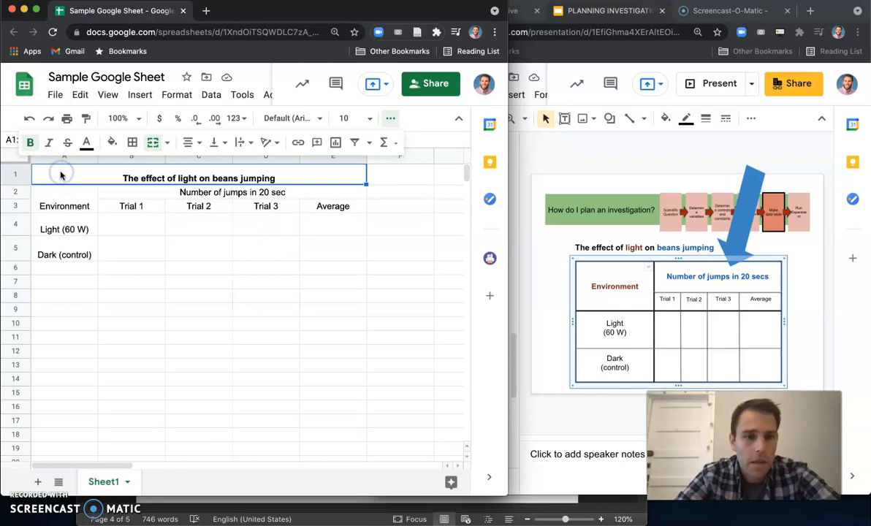
pyautogui.click(59, 194)
pyautogui.moveTo(47, 191); pyautogui.dragTo(350, 257)
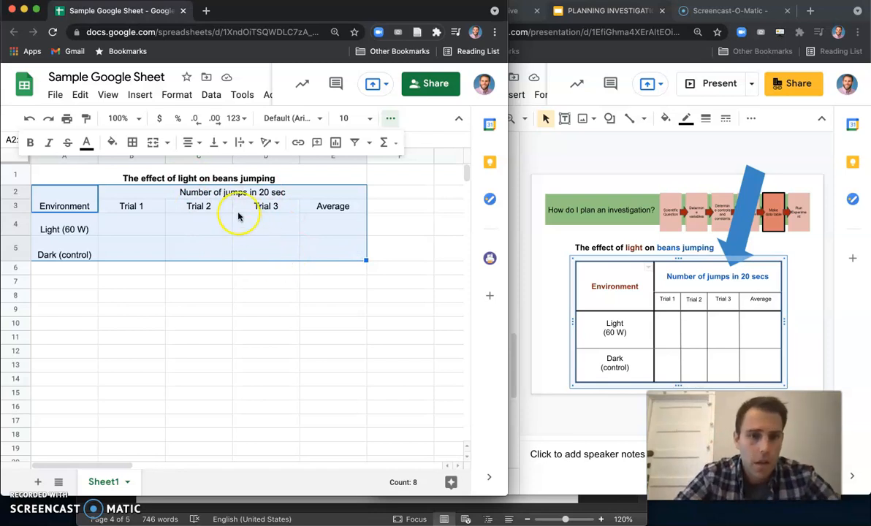
pyautogui.click(133, 144)
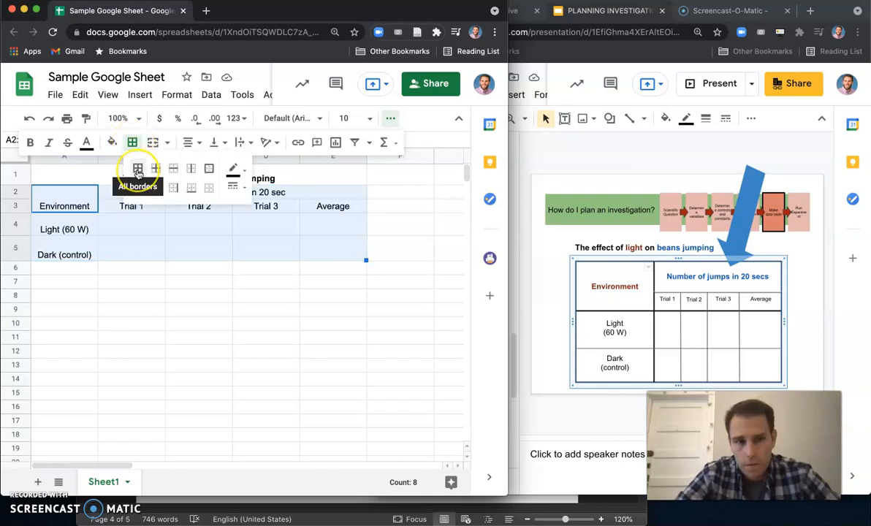
pyautogui.click(137, 172)
pyautogui.click(162, 294)
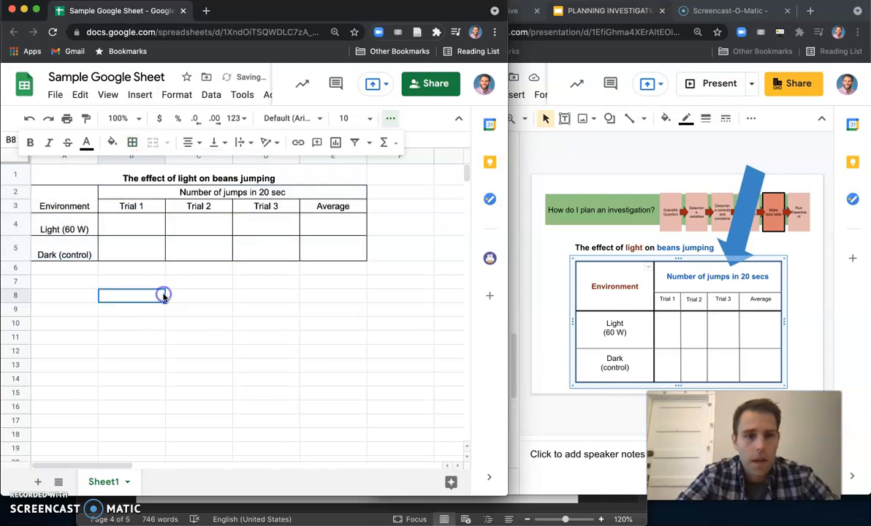
# - Enter 5, 6 and 7 as the Trial 1 to Trial 3 values for Light (60 W)
pyautogui.moveTo(40, 208); pyautogui.dragTo(315, 252)
pyautogui.click(294, 285)
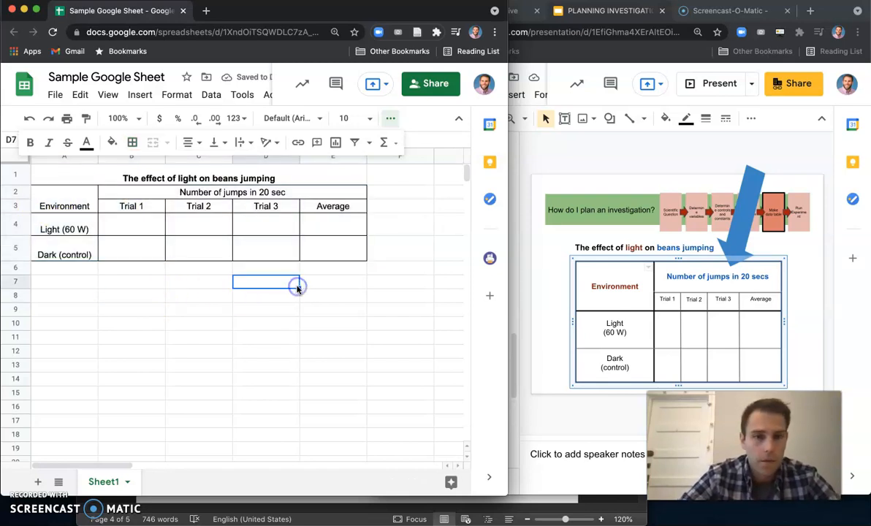
pyautogui.click(133, 229)
pyautogui.click(138, 231)
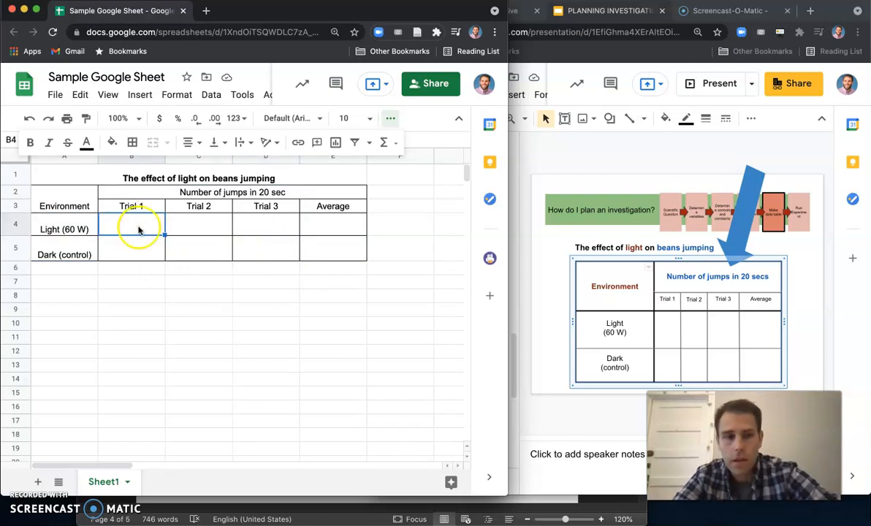
pyautogui.write('3')
pyautogui.click(196, 230)
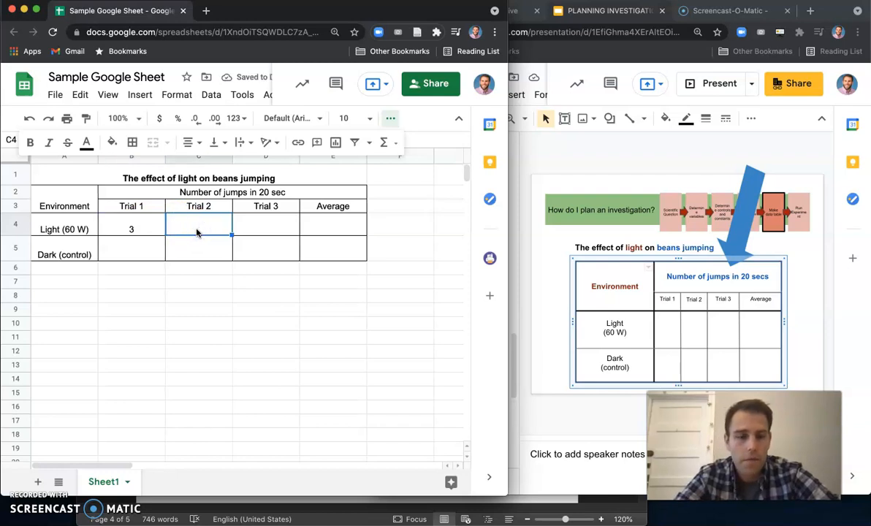
pyautogui.click(134, 229)
pyautogui.press('BackSpace')
pyautogui.write('5')
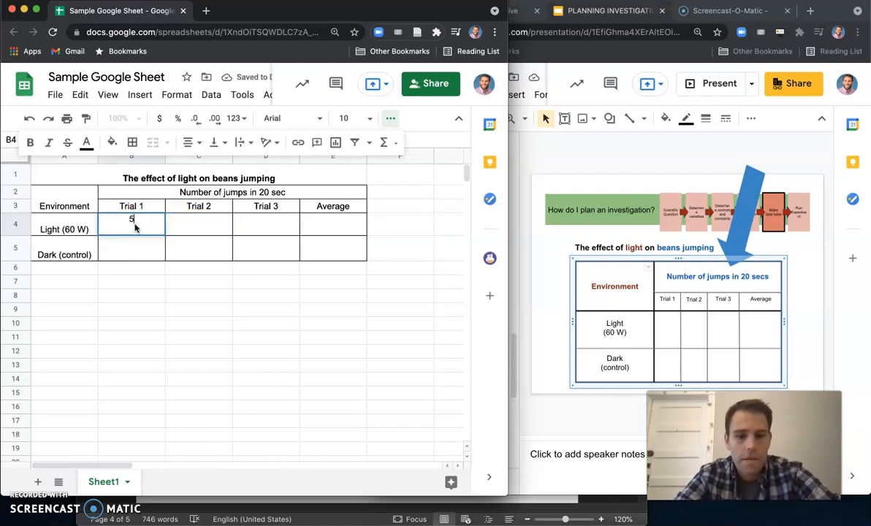
pyautogui.click(182, 228)
pyautogui.write('6')
pyautogui.click(270, 229)
pyautogui.write('7')
pyautogui.click(286, 247)
pyautogui.click(321, 229)
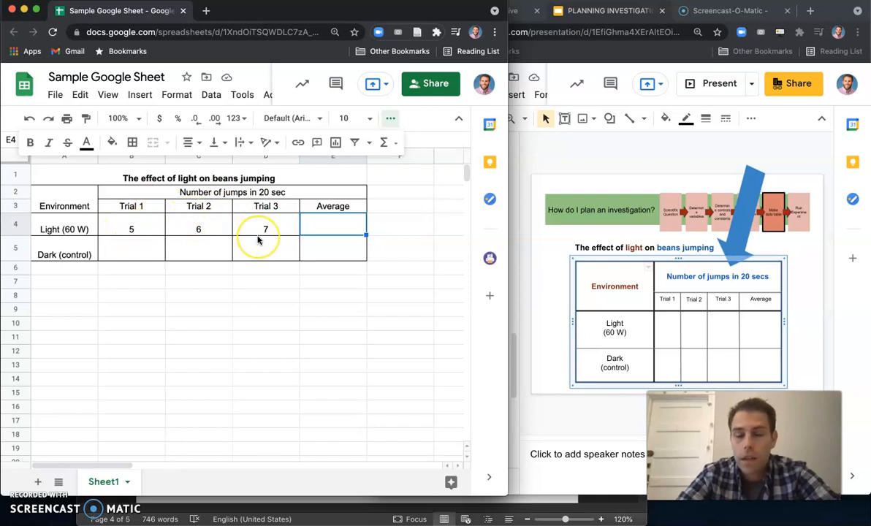
# - Enter 6 as the Light (60 W) average
pyautogui.moveTo(266, 235); pyautogui.dragTo(181, 218)
pyautogui.click(301, 227)
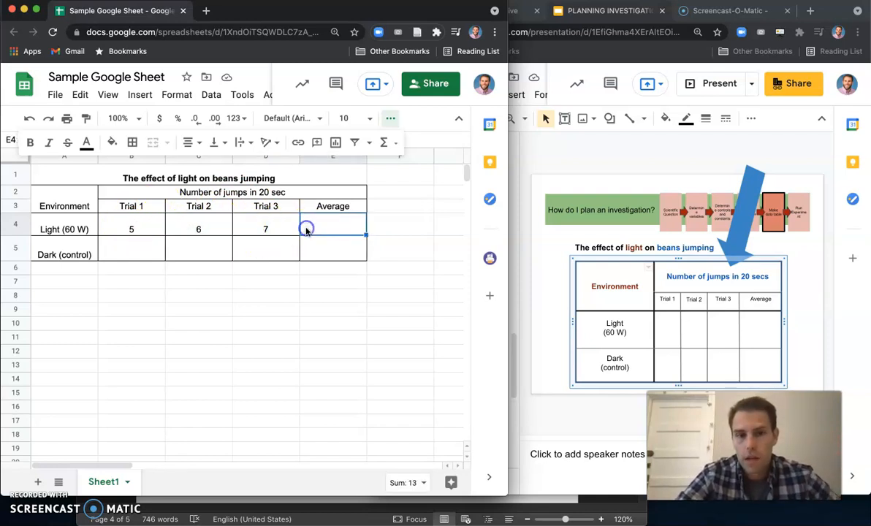
pyautogui.write('6')
pyautogui.click(310, 252)
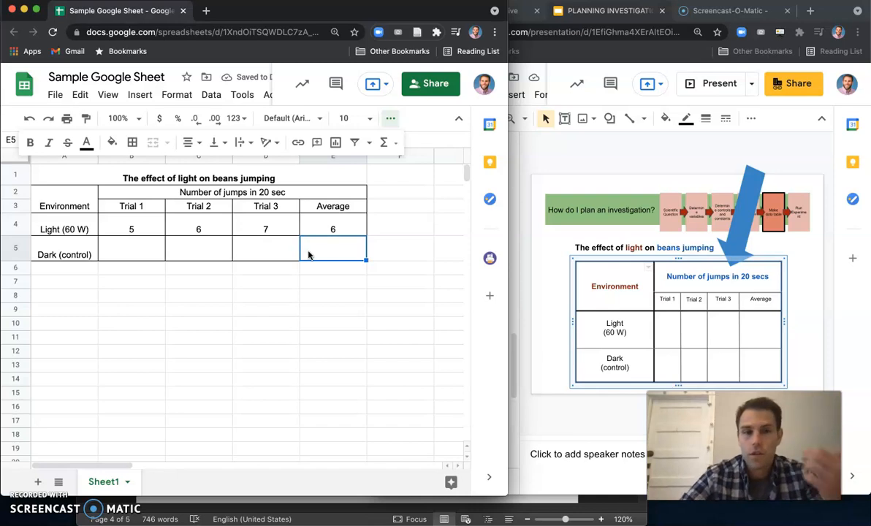
pyautogui.click(327, 228)
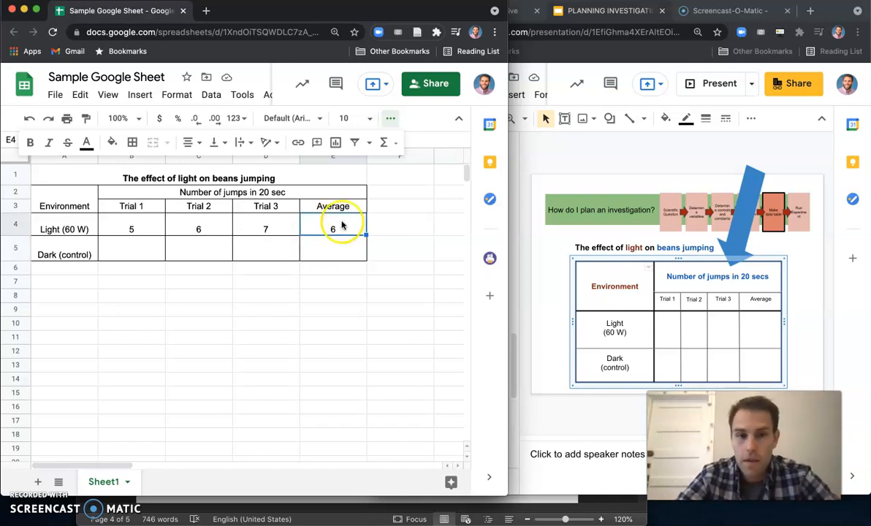
pyautogui.moveTo(132, 228); pyautogui.dragTo(311, 232)
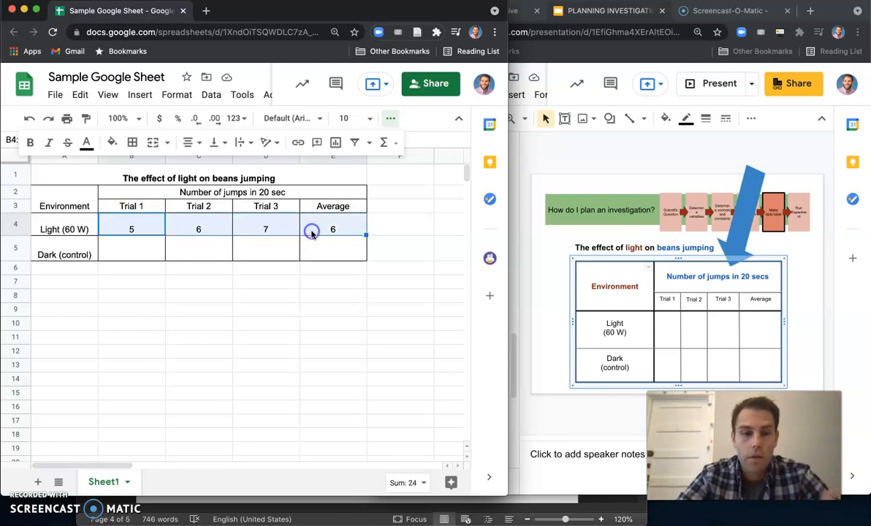
# - Undo the five entries made in the Light (60 W) row
pyautogui.click(320, 297)
pyautogui.press('super+z')
pyautogui.press('super+z')
pyautogui.press('super+z')
pyautogui.press('super+z')
pyautogui.press('super+z')
pyautogui.click(334, 276)
pyautogui.click(321, 216)
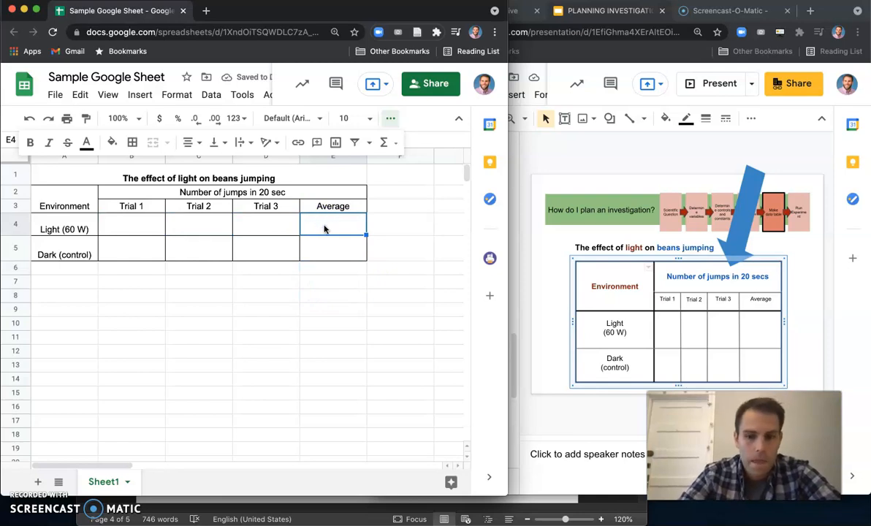
# - Enter a formula in the Light (60 W) Average cell averaging Trial 1 through Trial 3 (B4:D4)
pyautogui.write('=')
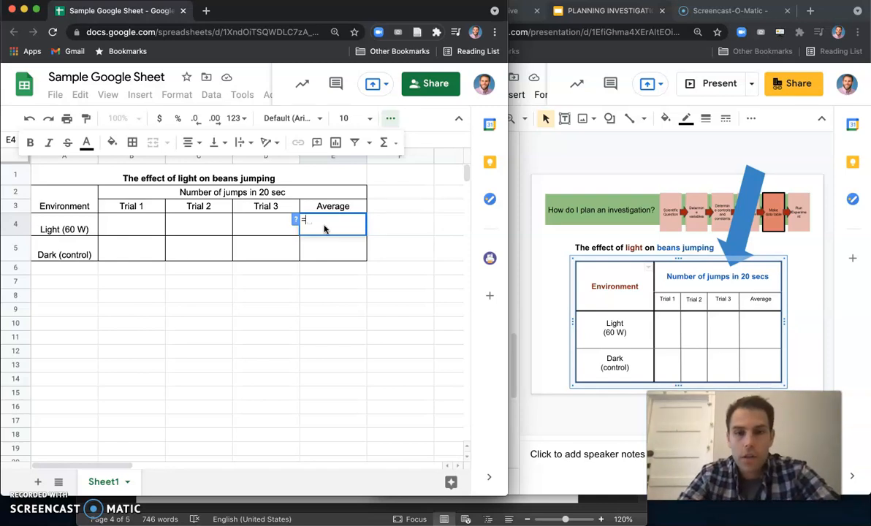
pyautogui.write('AVER')
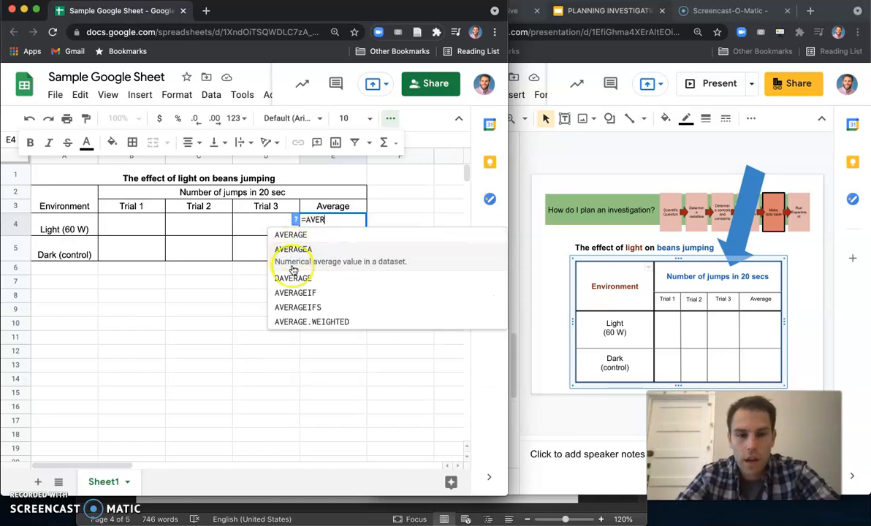
pyautogui.click(292, 235)
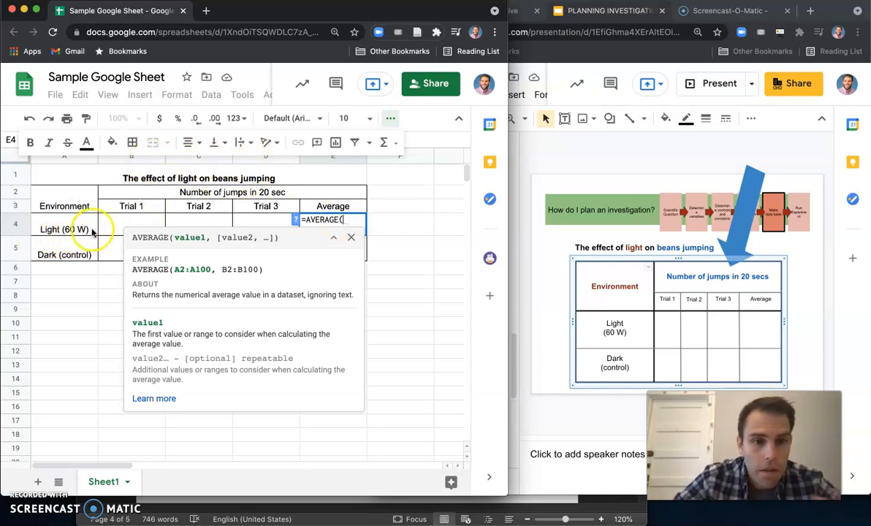
pyautogui.moveTo(113, 225); pyautogui.dragTo(263, 229)
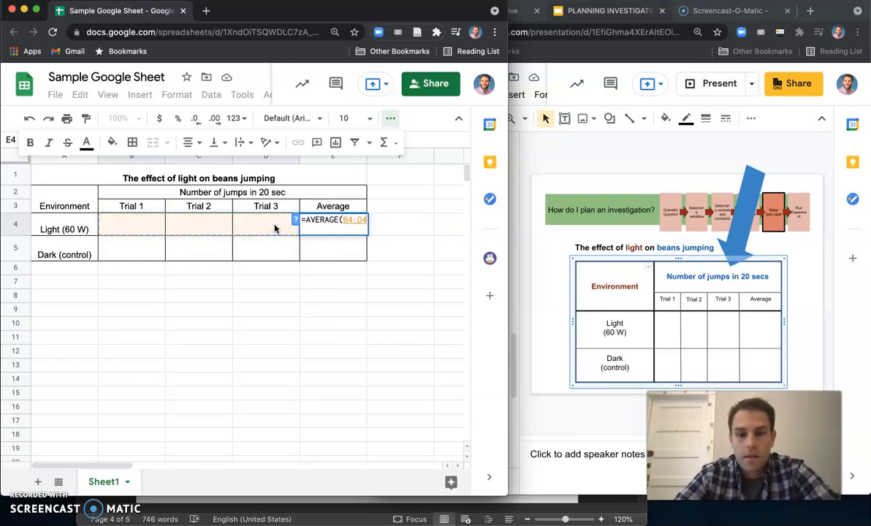
pyautogui.write(')')
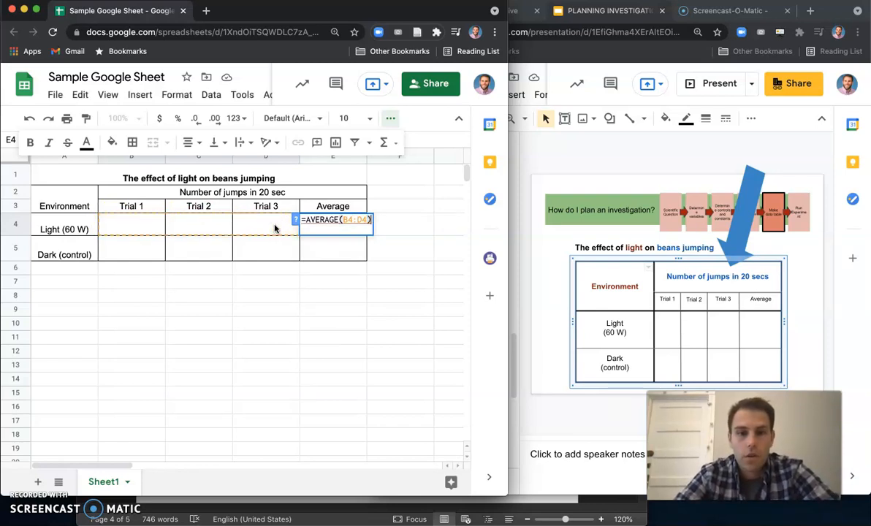
pyautogui.press('Return')
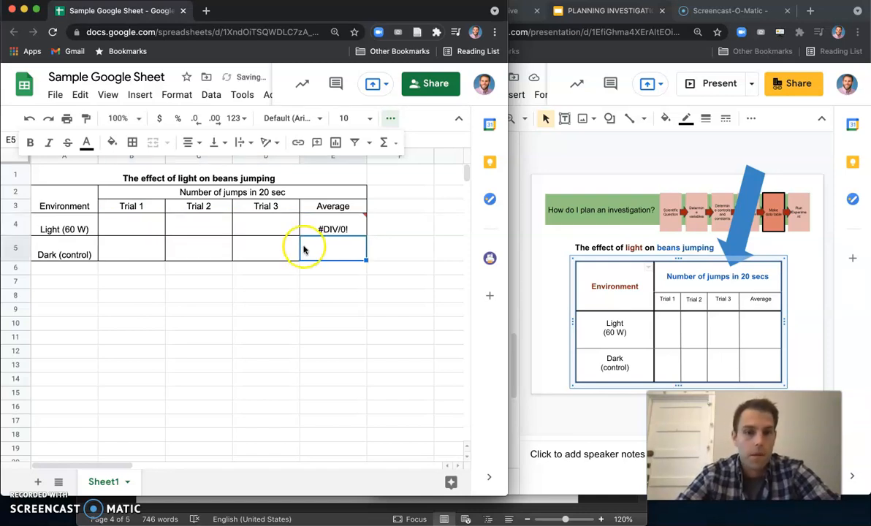
pyautogui.click(333, 225)
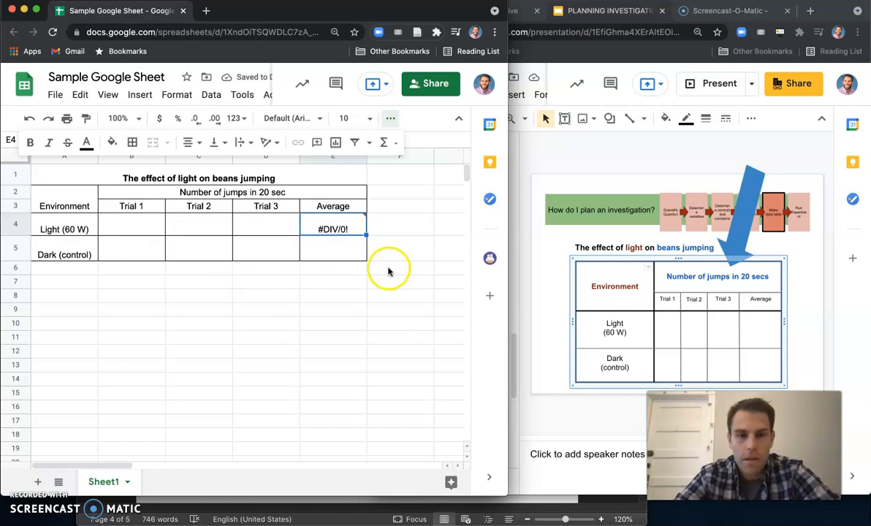
# - Fill the Light (60 W) trials with 5, 6 and 7
pyautogui.click(129, 228)
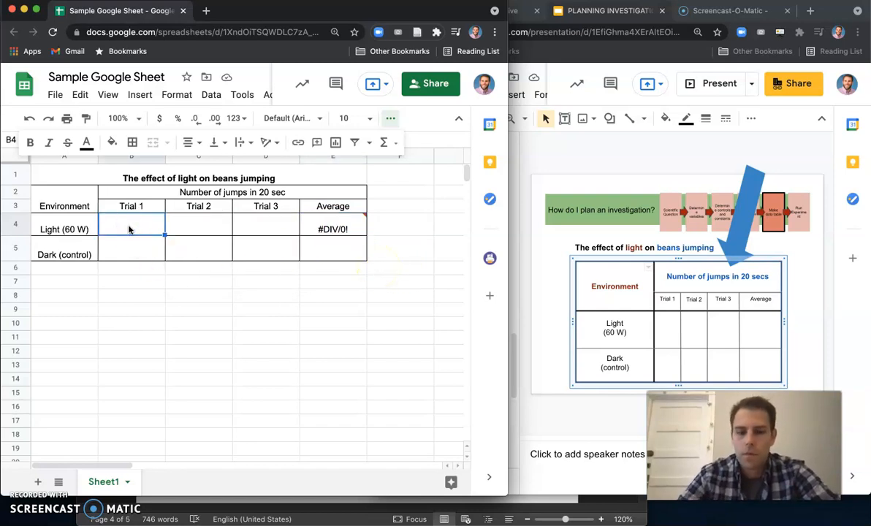
pyautogui.write('5')
pyautogui.press('Tab')
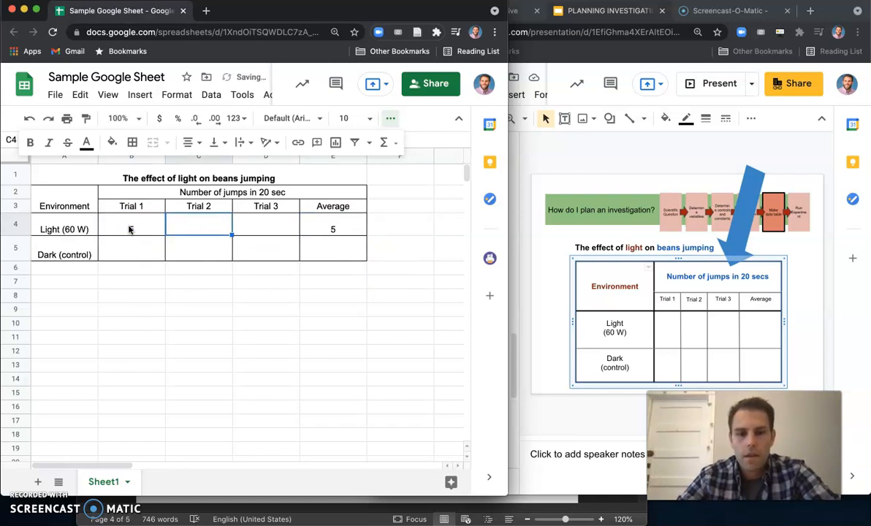
pyautogui.write('6')
pyautogui.press('Tab')
pyautogui.write('7')
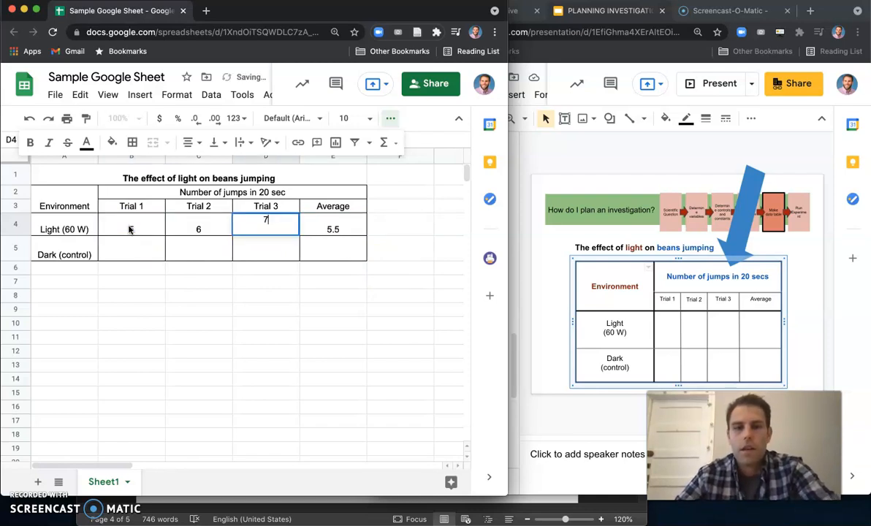
pyautogui.press('Tab')
pyautogui.press('Down')
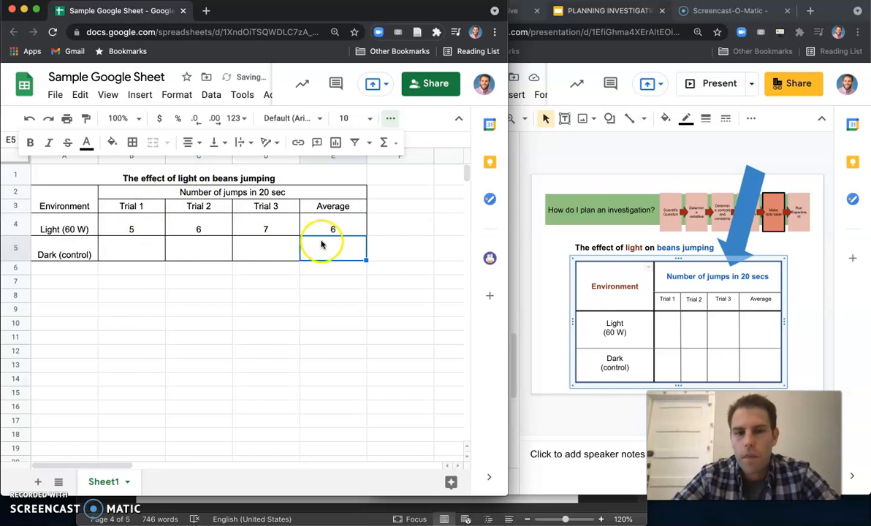
# - Change the Light (60 W) Trial 2 value to 13
pyautogui.click(194, 229)
pyautogui.doubleClick(199, 228)
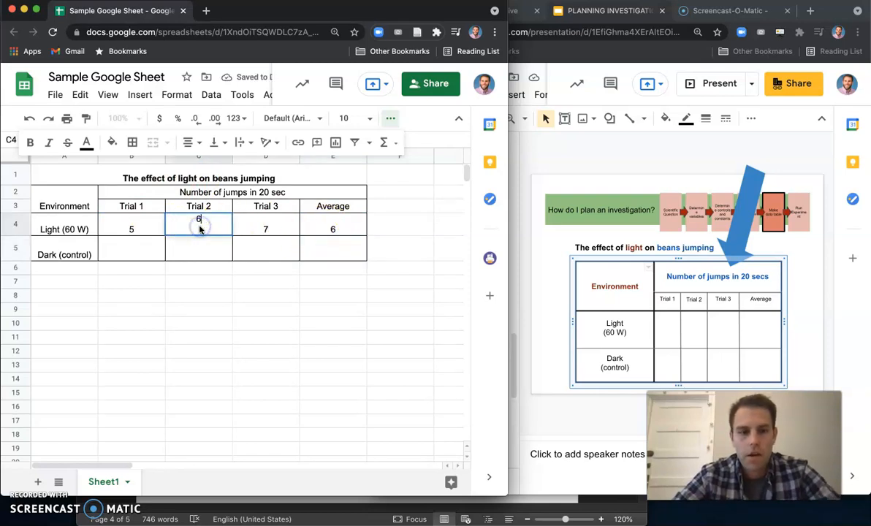
pyautogui.write('13')
pyautogui.click(216, 349)
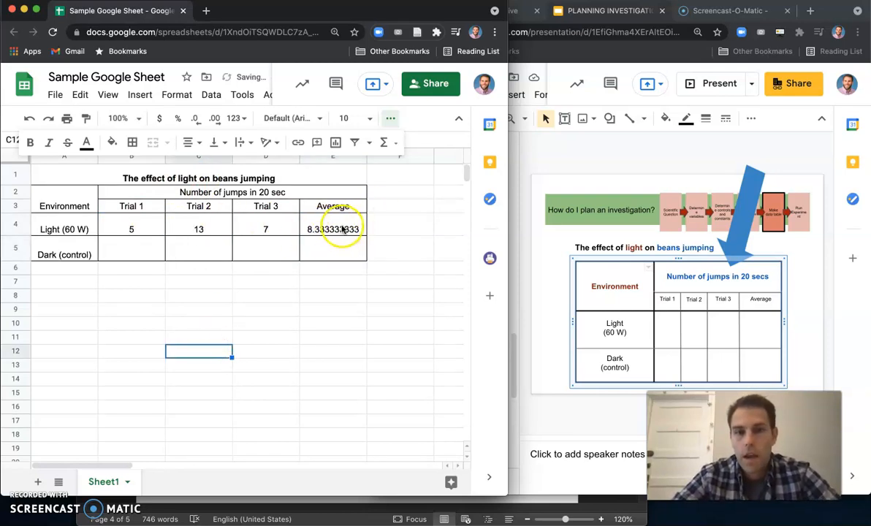
# - Undo the last change to the Light (60 W) Trial 2 value
pyautogui.click(334, 250)
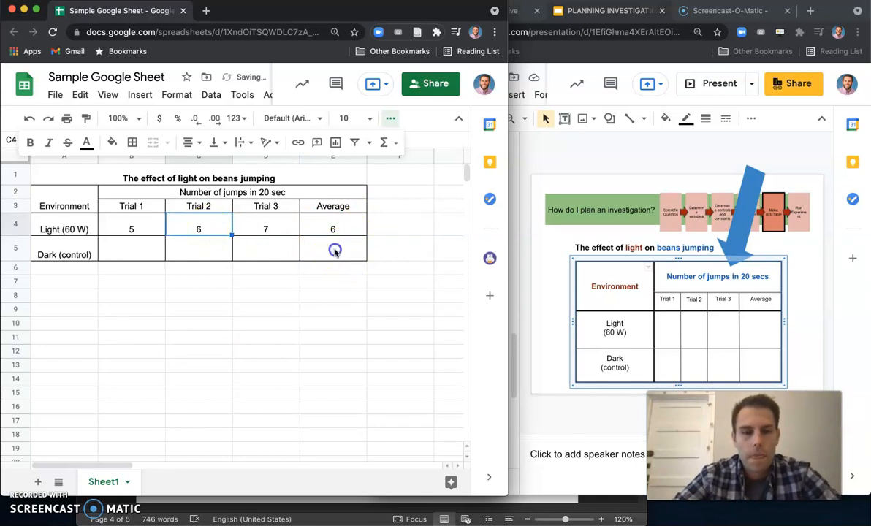
pyautogui.click(131, 253)
pyautogui.moveTo(128, 253); pyautogui.dragTo(292, 252)
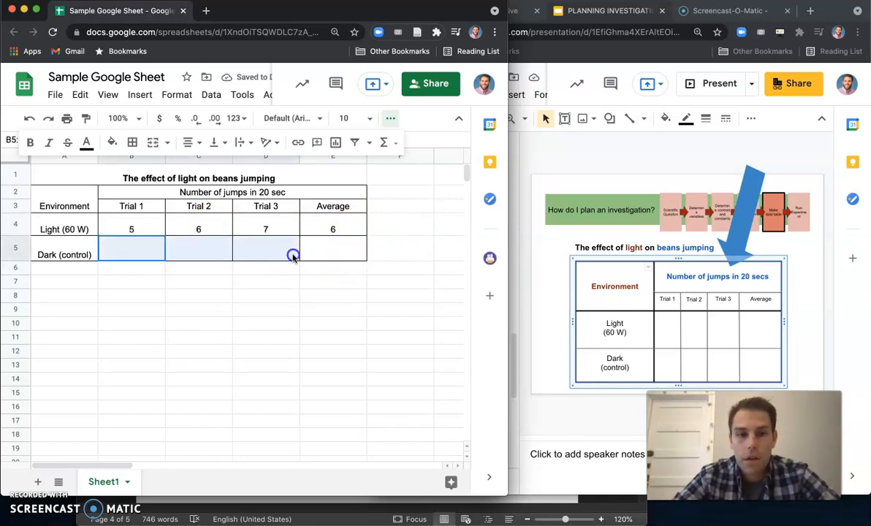
pyautogui.click(334, 253)
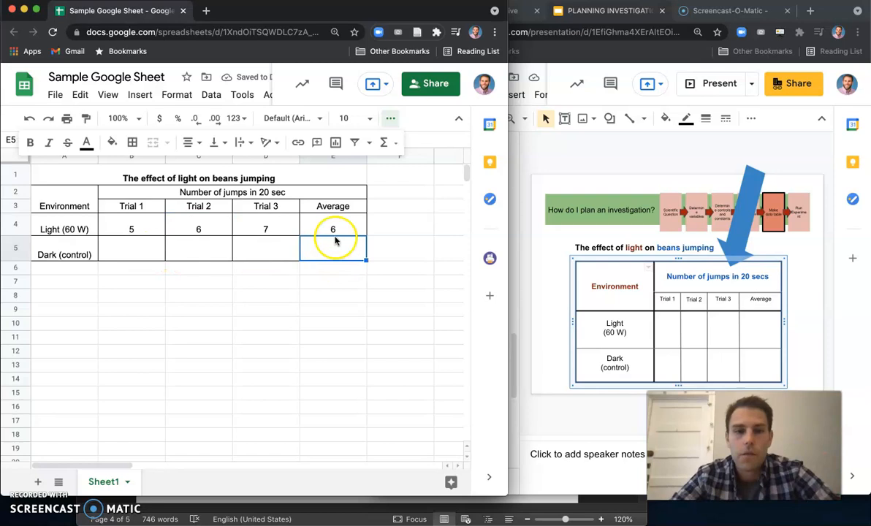
pyautogui.click(333, 225)
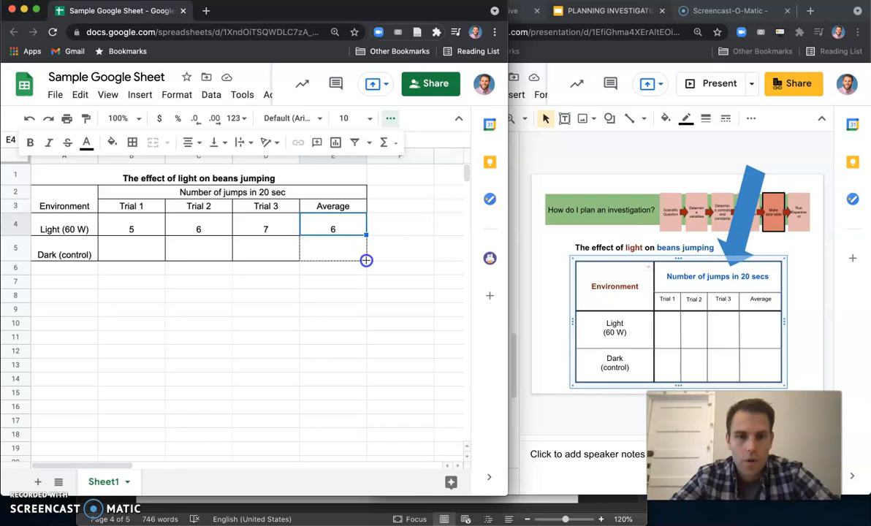
# - Fill the Light (60 W) Average formula down into the Dark (control) Average cell, then undo the fill
pyautogui.moveTo(366, 260); pyautogui.dragTo(364, 260)
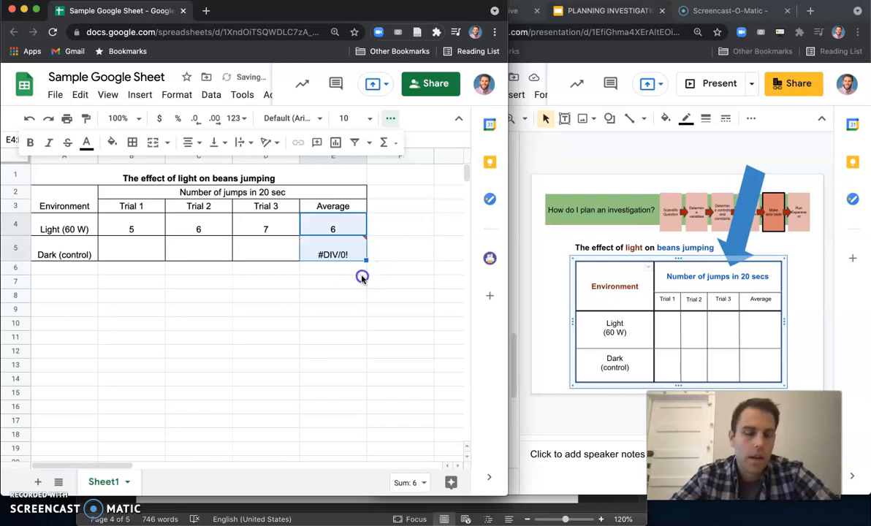
pyautogui.click(344, 252)
pyautogui.click(332, 254)
pyautogui.click(329, 229)
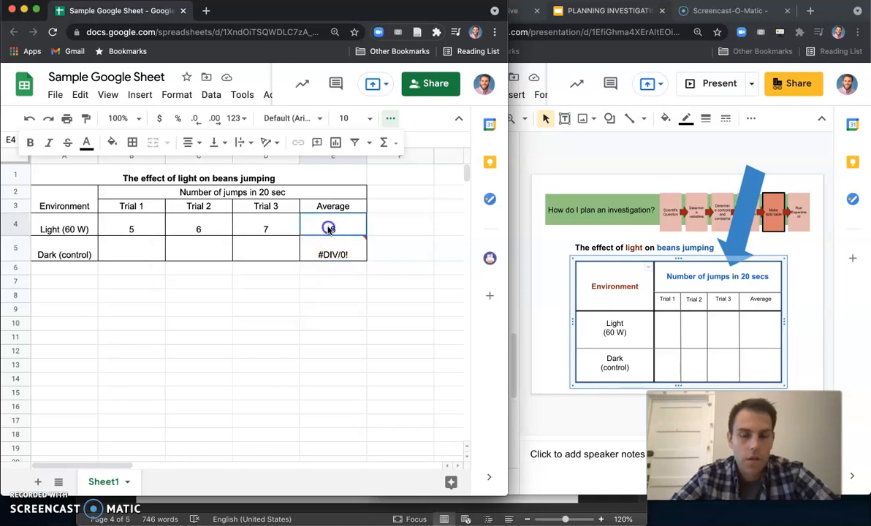
pyautogui.click(332, 252)
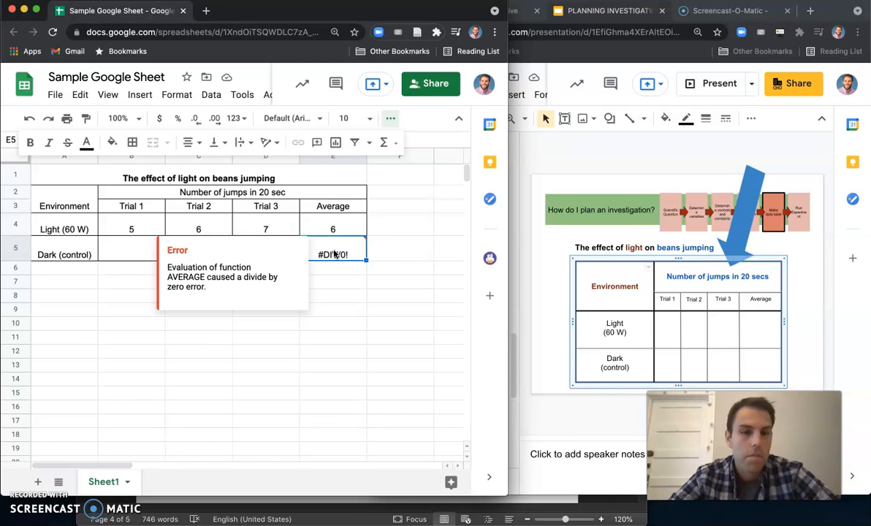
pyautogui.moveTo(124, 223); pyautogui.dragTo(266, 225)
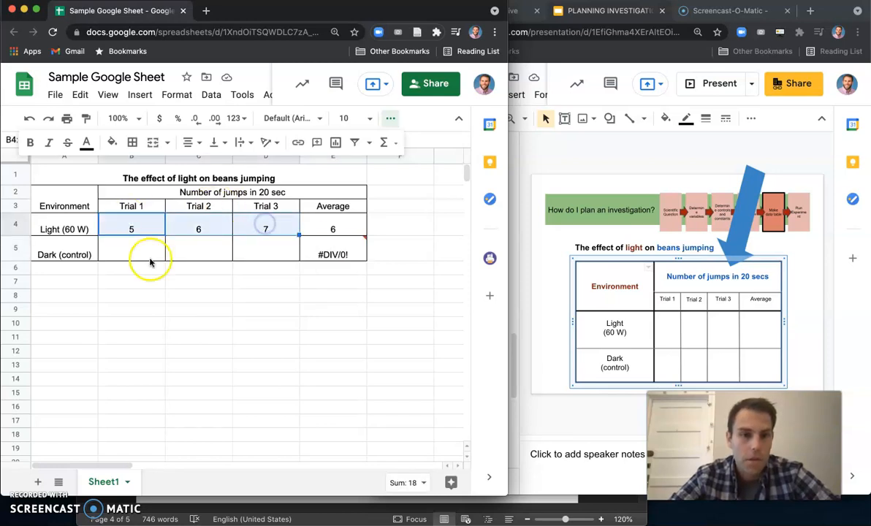
pyautogui.moveTo(150, 261); pyautogui.dragTo(259, 255)
pyautogui.click(260, 283)
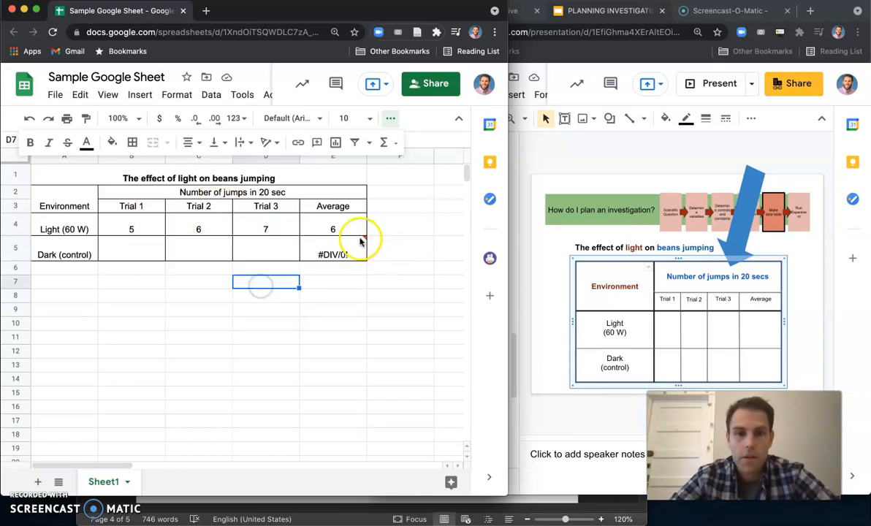
pyautogui.press('super+z')
# - Fill the Light (60 W) Average formula down into the Dark (control) Average cell
pyautogui.click(398, 265)
pyautogui.click(347, 231)
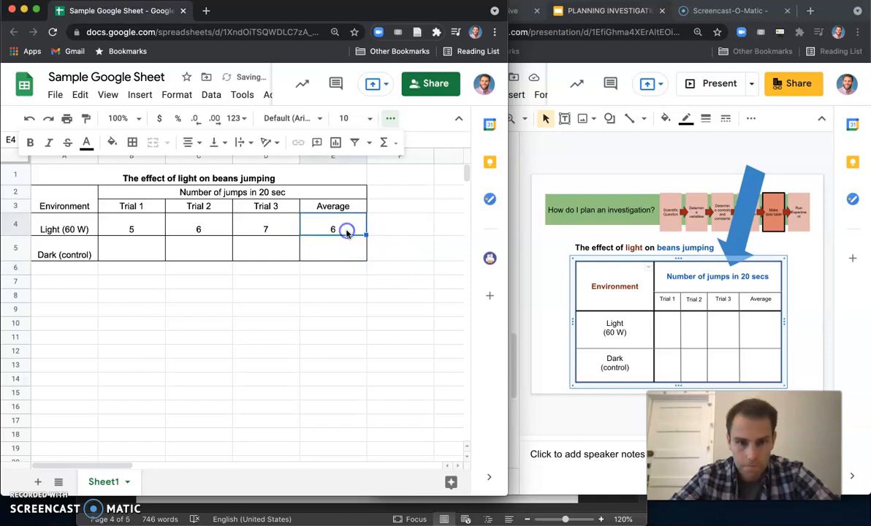
pyautogui.moveTo(367, 234); pyautogui.dragTo(364, 256)
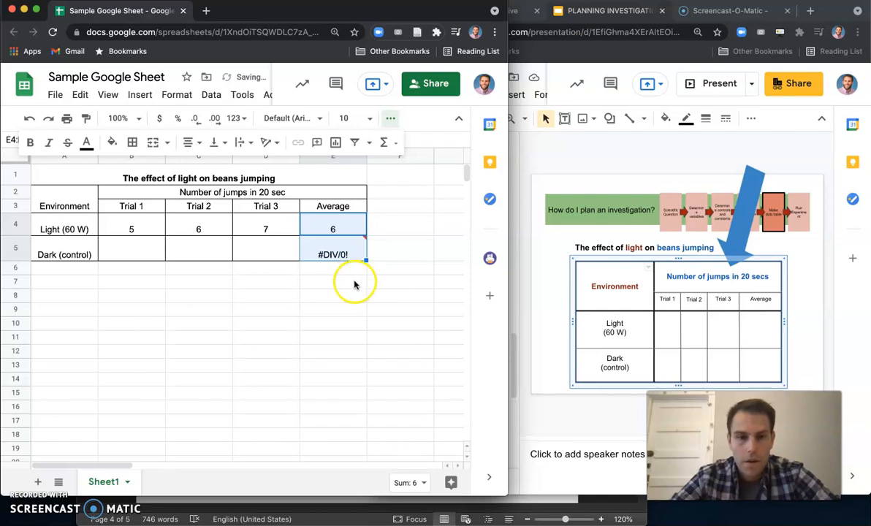
pyautogui.click(352, 283)
pyautogui.click(321, 253)
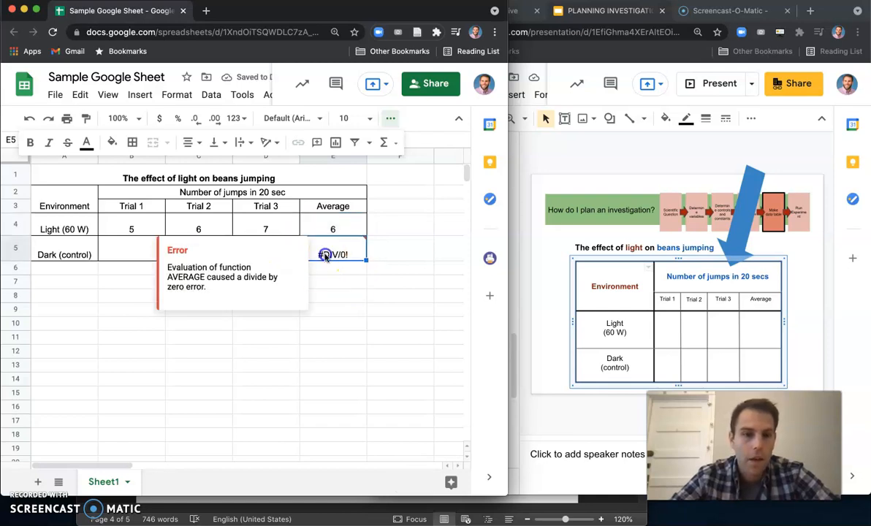
# - Fill the Dark (control) trials with 2, 3 and 4
pyautogui.click(132, 256)
pyautogui.keyDown('shift'); pyautogui.click(247, 247); pyautogui.keyUp('shift')
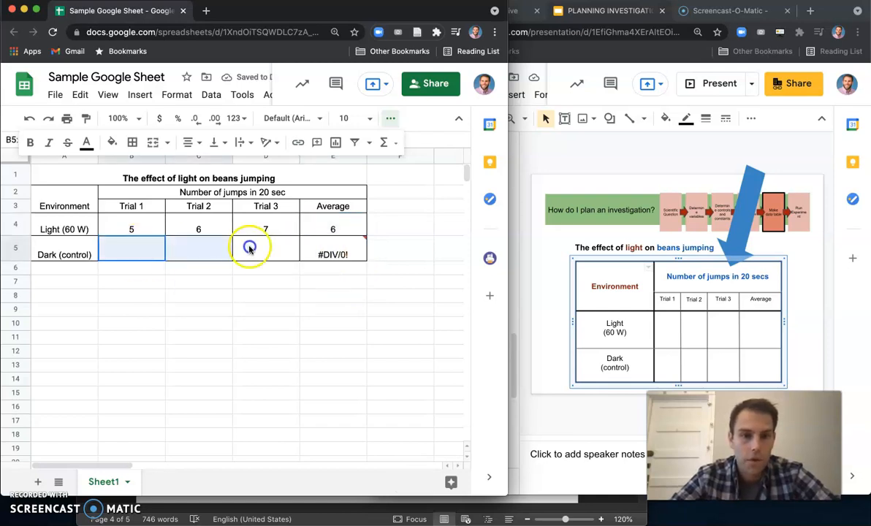
pyautogui.click(127, 247)
pyautogui.write('2')
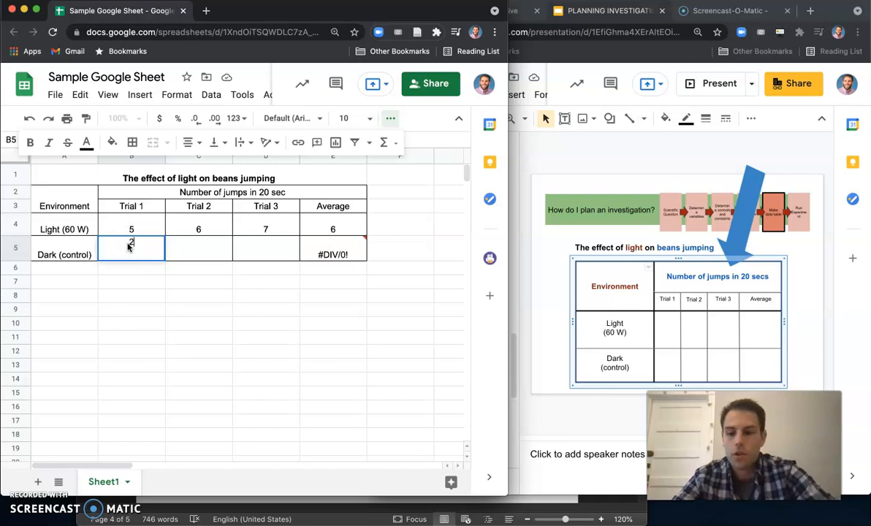
pyautogui.press('Tab')
pyautogui.write('3')
pyautogui.press('Tab')
pyautogui.write('4')
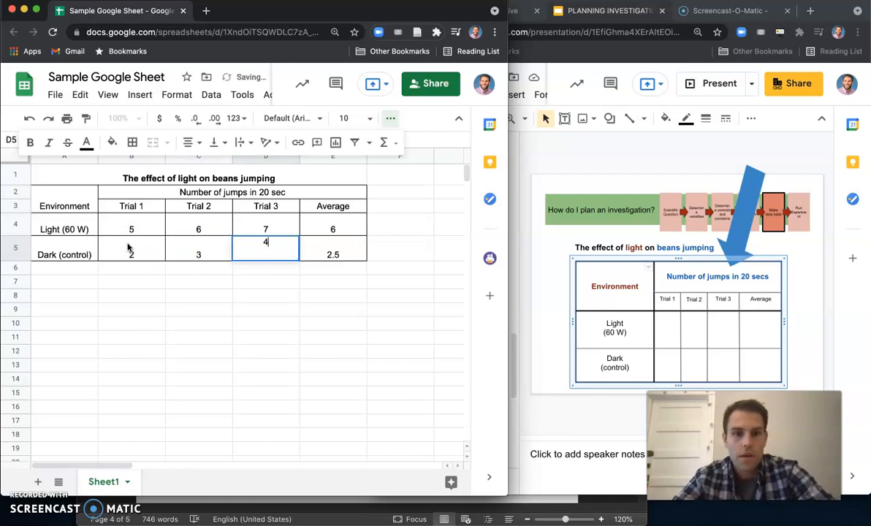
pyautogui.press('Return')
pyautogui.click(227, 269)
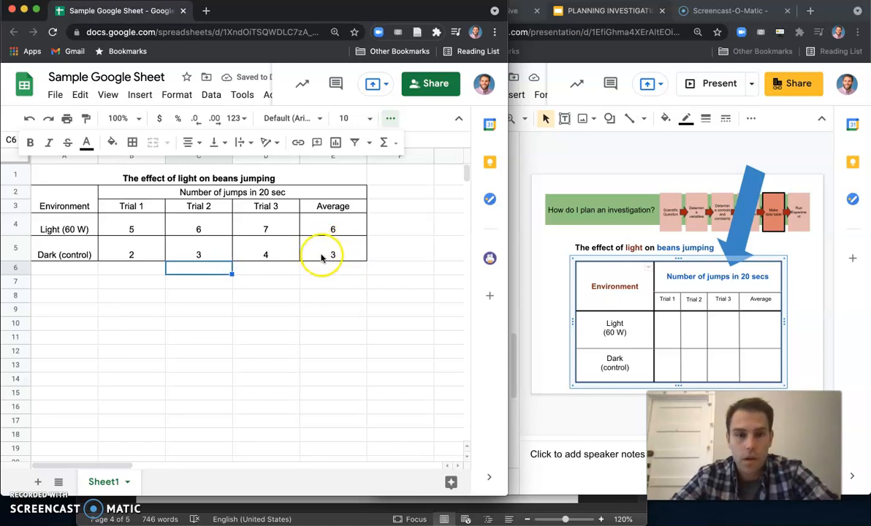
# - Clear all trial values in both the Light (60 W) and Dark (control) rows
pyautogui.click(141, 231)
pyautogui.moveTo(142, 231); pyautogui.dragTo(276, 259)
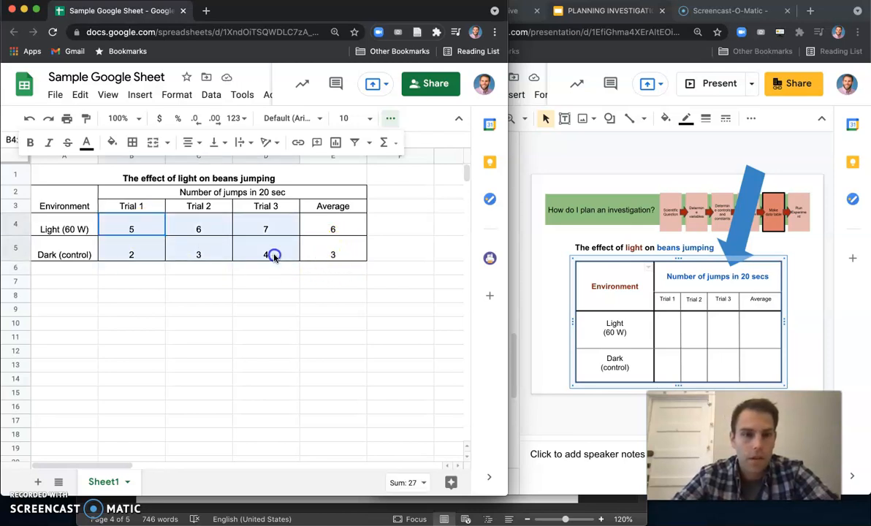
pyautogui.press('Delete')
pyautogui.click(270, 283)
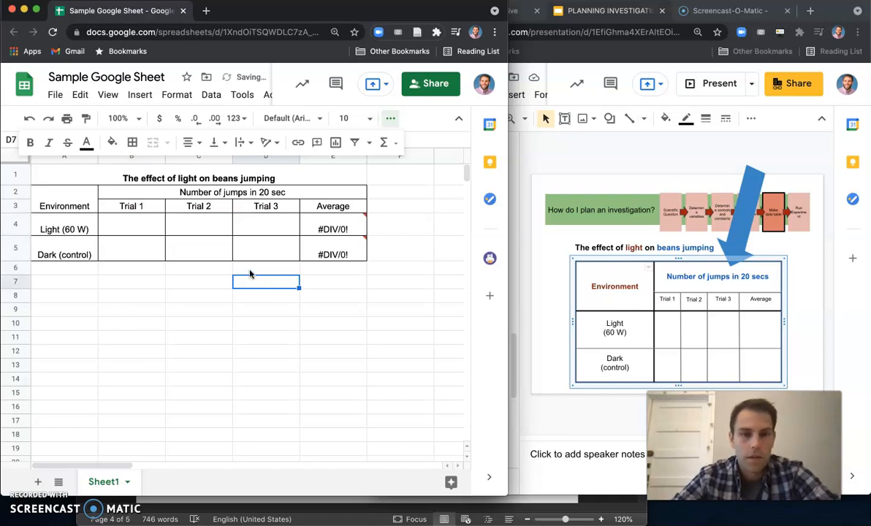
# - Examine the error shown in the two Average cells
pyautogui.click(252, 265)
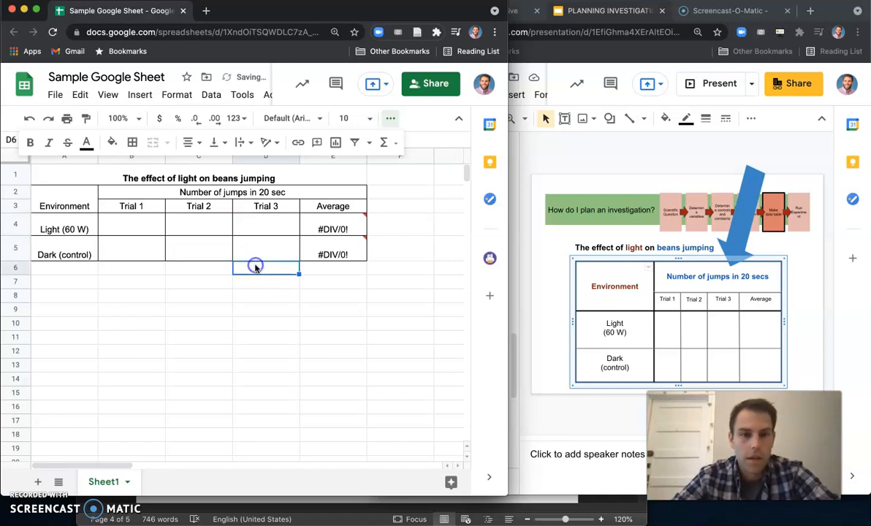
pyautogui.click(332, 253)
pyautogui.click(333, 249)
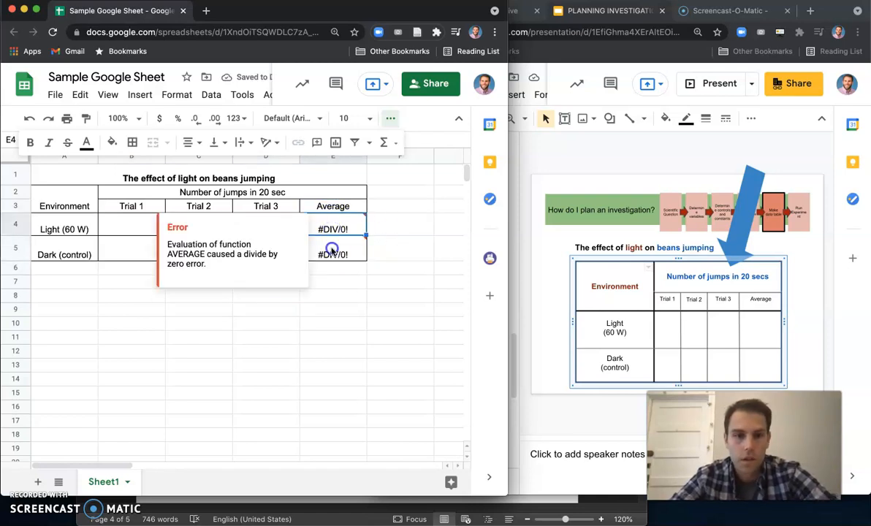
pyautogui.click(332, 285)
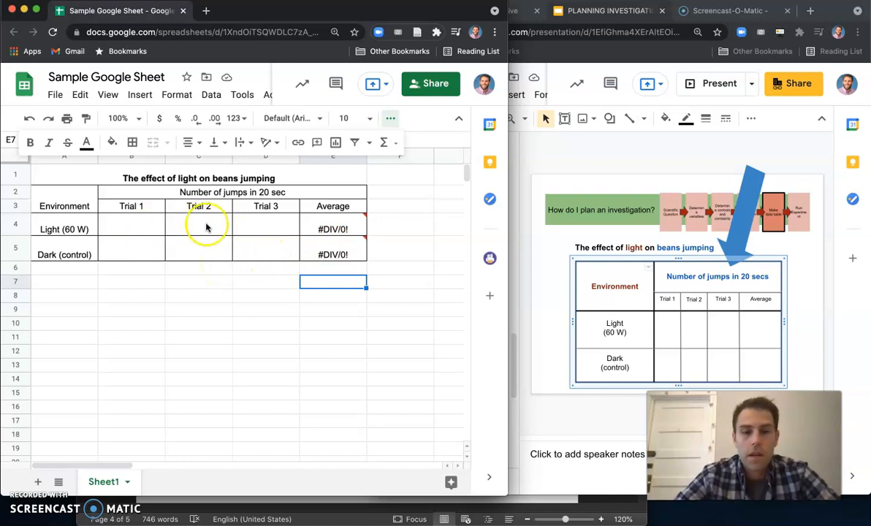
pyautogui.click(325, 226)
pyautogui.click(330, 249)
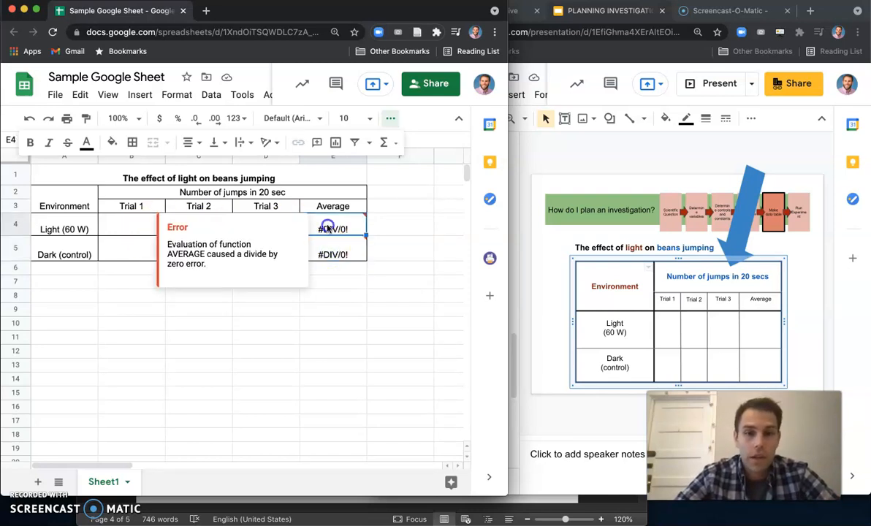
pyautogui.click(329, 285)
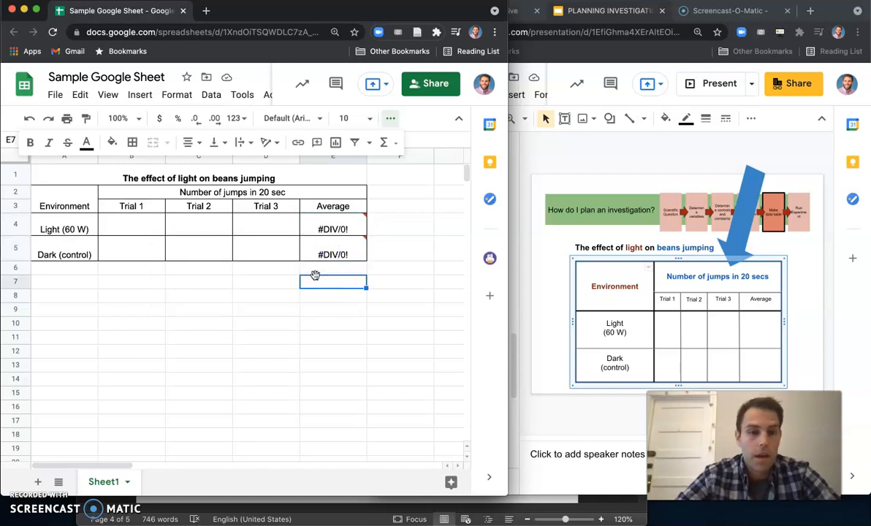